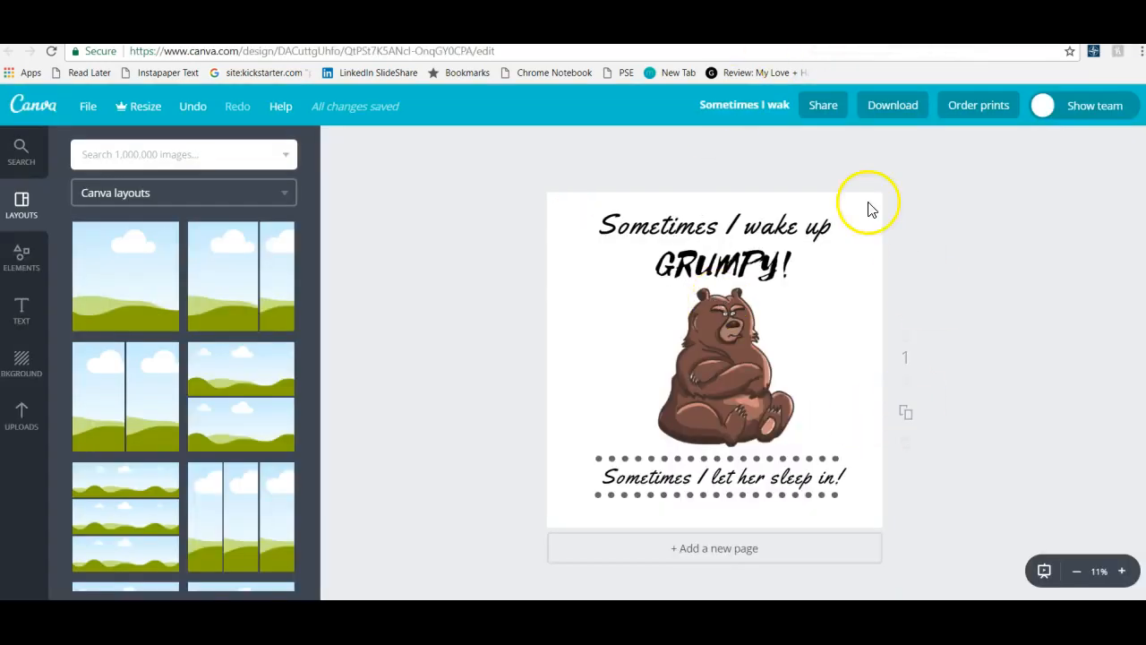
Step: Check the download options for the bear design, including its file type and transparent background setting
{"action": "left_click", "coordinate": [895, 107]}
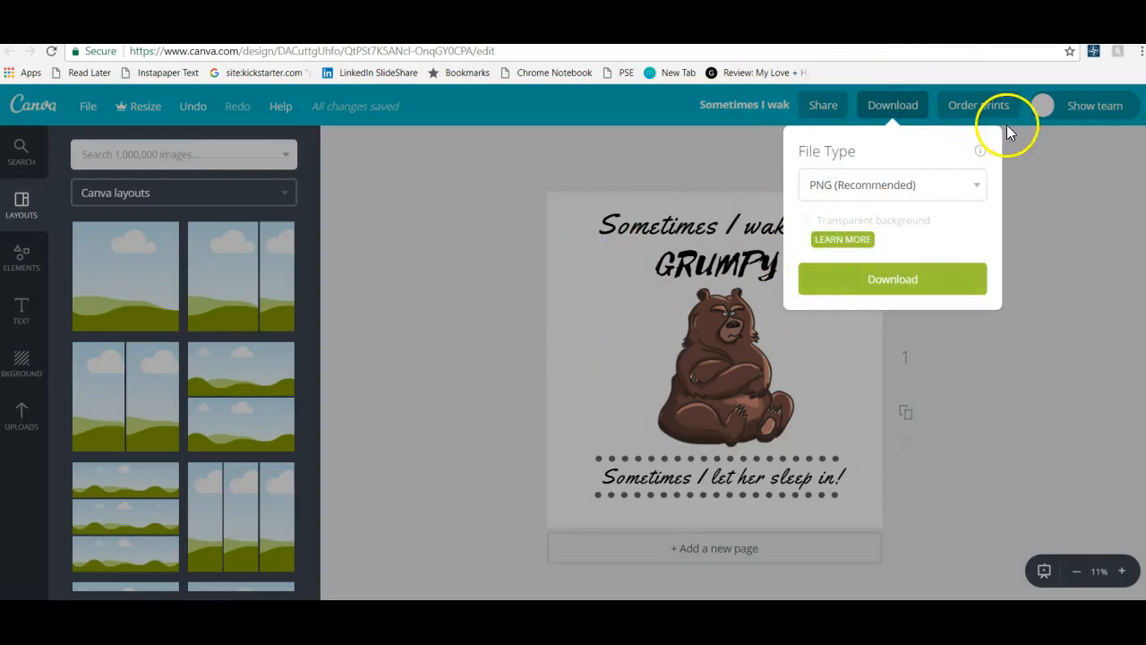
{"action": "left_click", "coordinate": [1005, 400]}
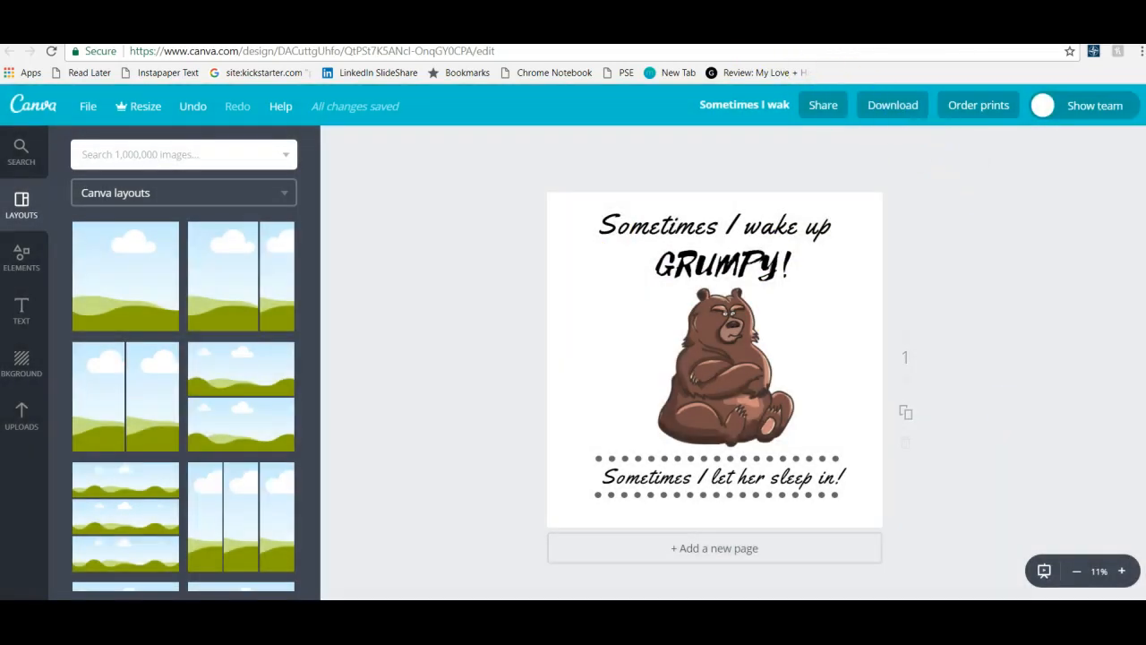
Step: Switch to the Pixlr website and launch the Pixlr Editor web app
{"action": "left_click", "coordinate": [841, 28]}
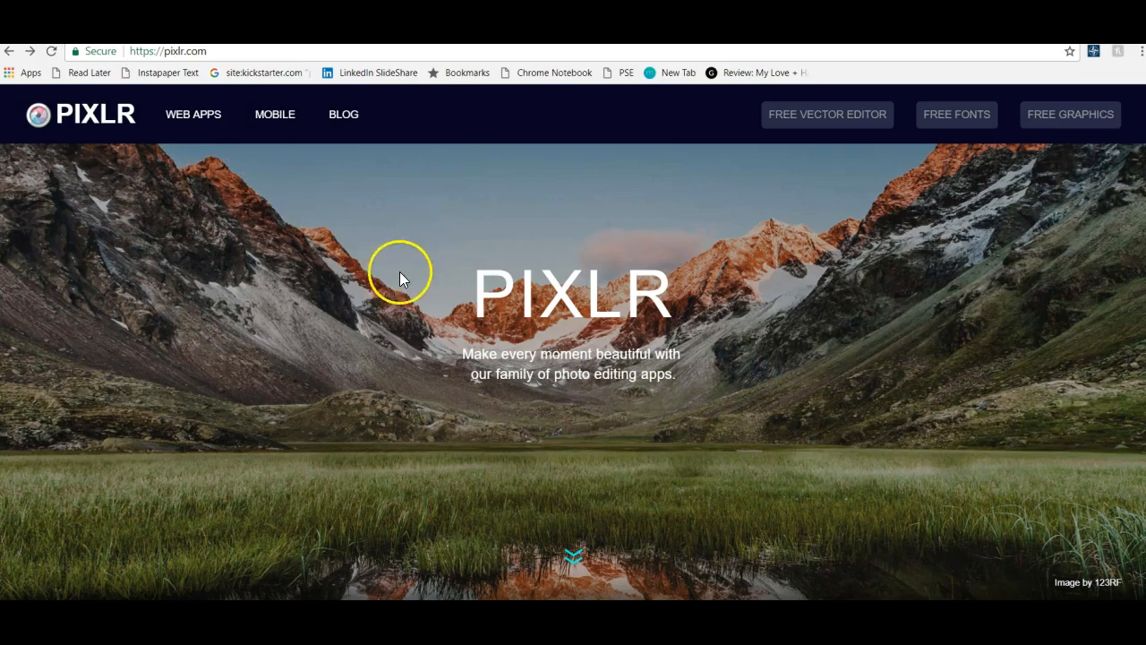
{"action": "scroll", "coordinate": [401, 270], "scroll_direction": "down", "scroll_amount": 3}
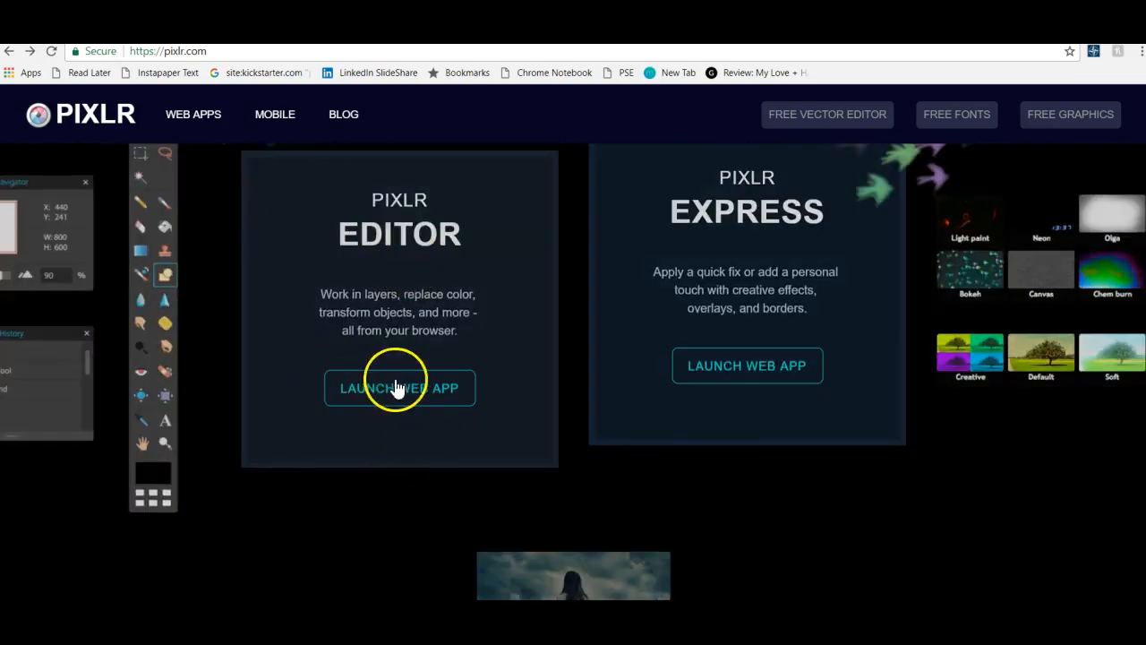
{"action": "left_click", "coordinate": [410, 390]}
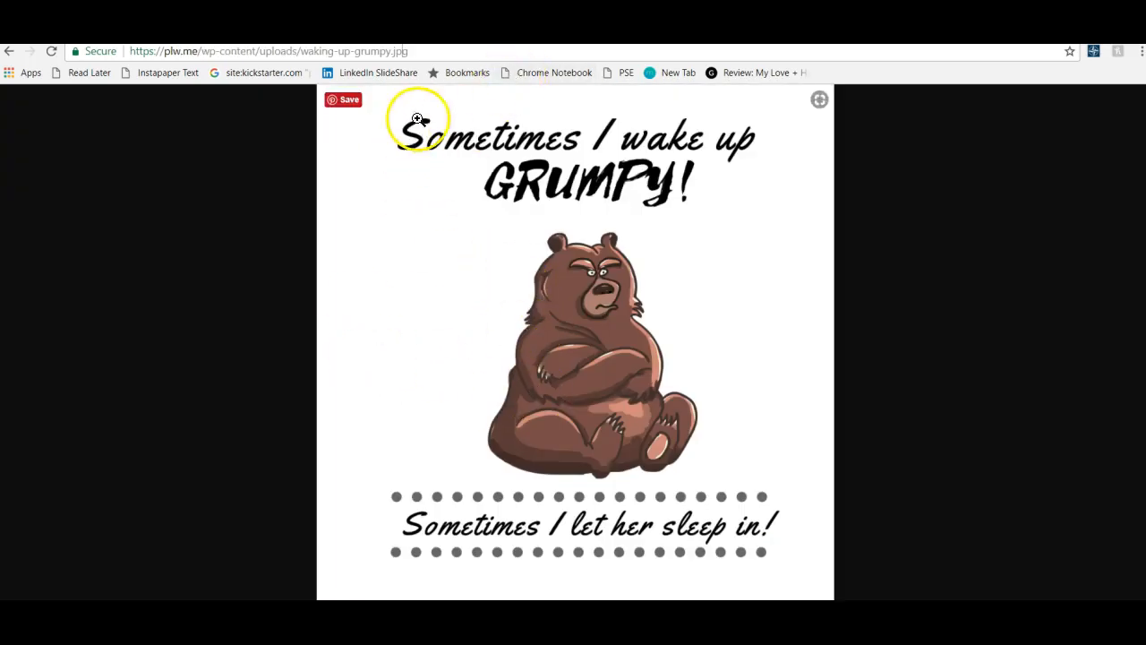
Step: Open the waking-up-grumpy image from the computer in Pixlr Editor
{"action": "left_click_drag", "start_coordinate": [450, 52], "coordinate": [392, 52]}
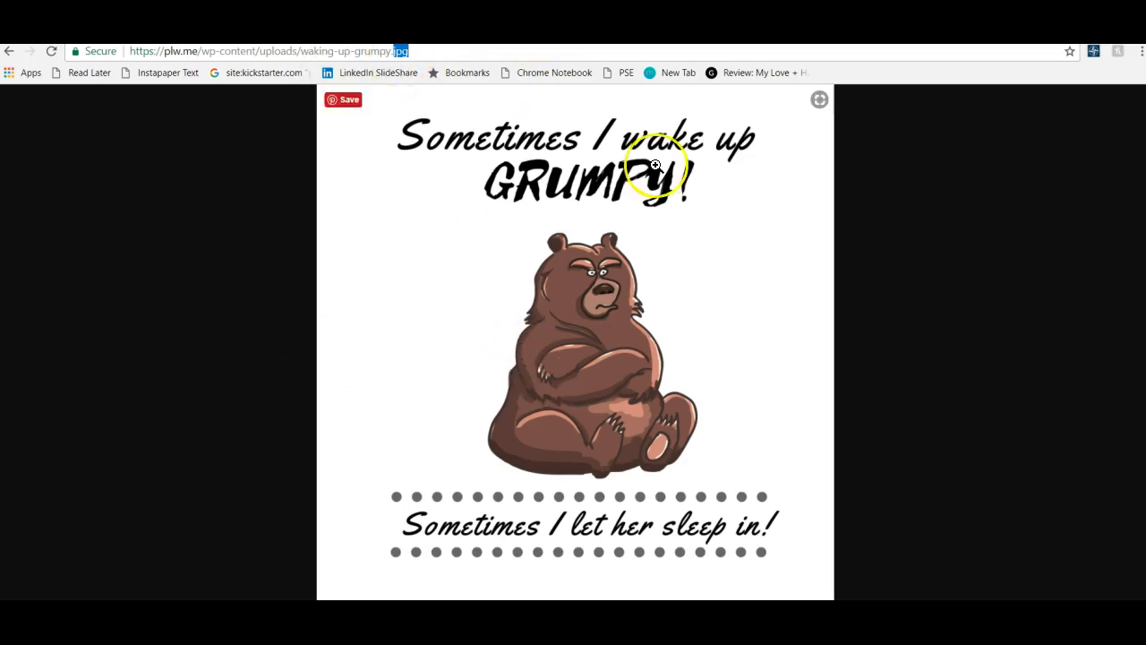
{"action": "left_click", "coordinate": [448, 34]}
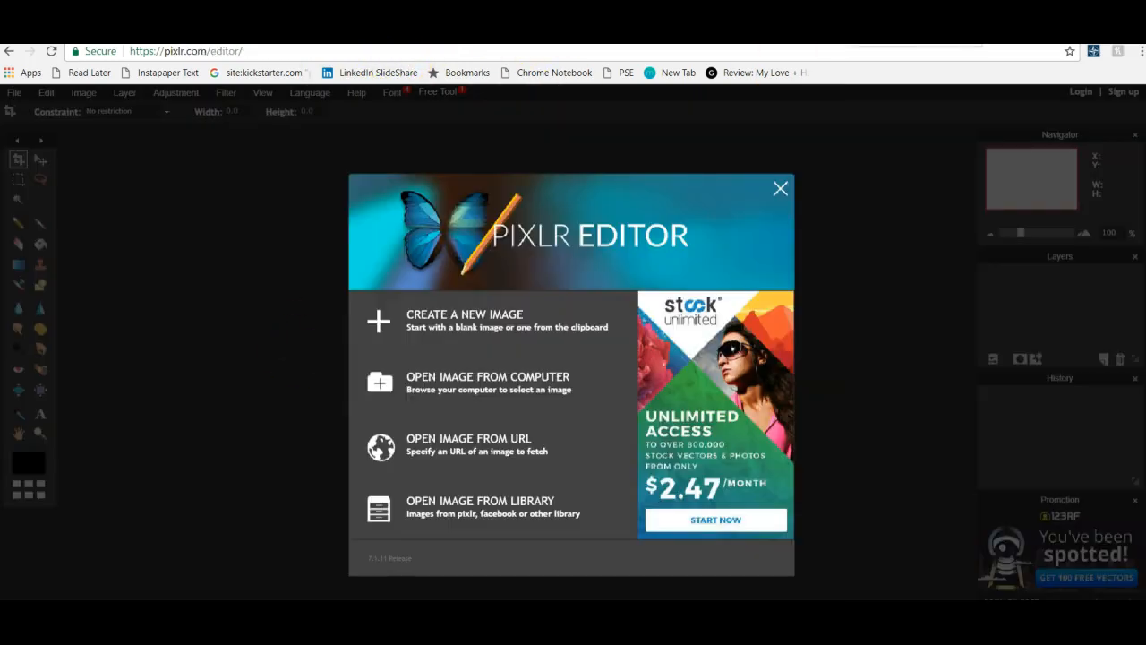
{"action": "left_click", "coordinate": [551, 380]}
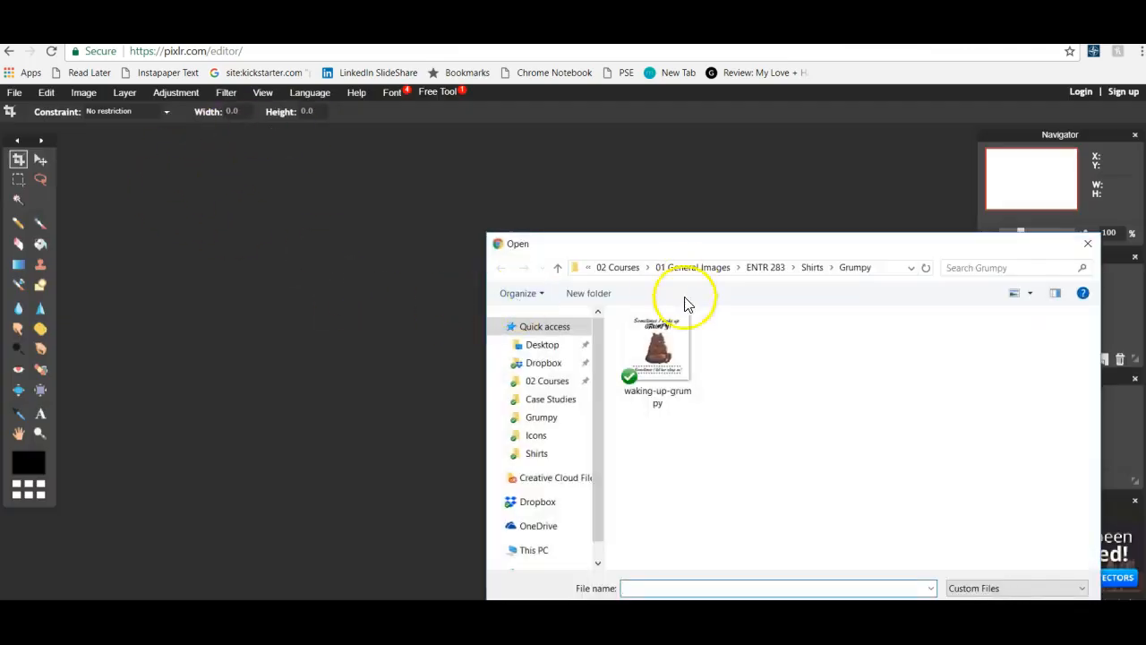
{"action": "double_click", "coordinate": [652, 347]}
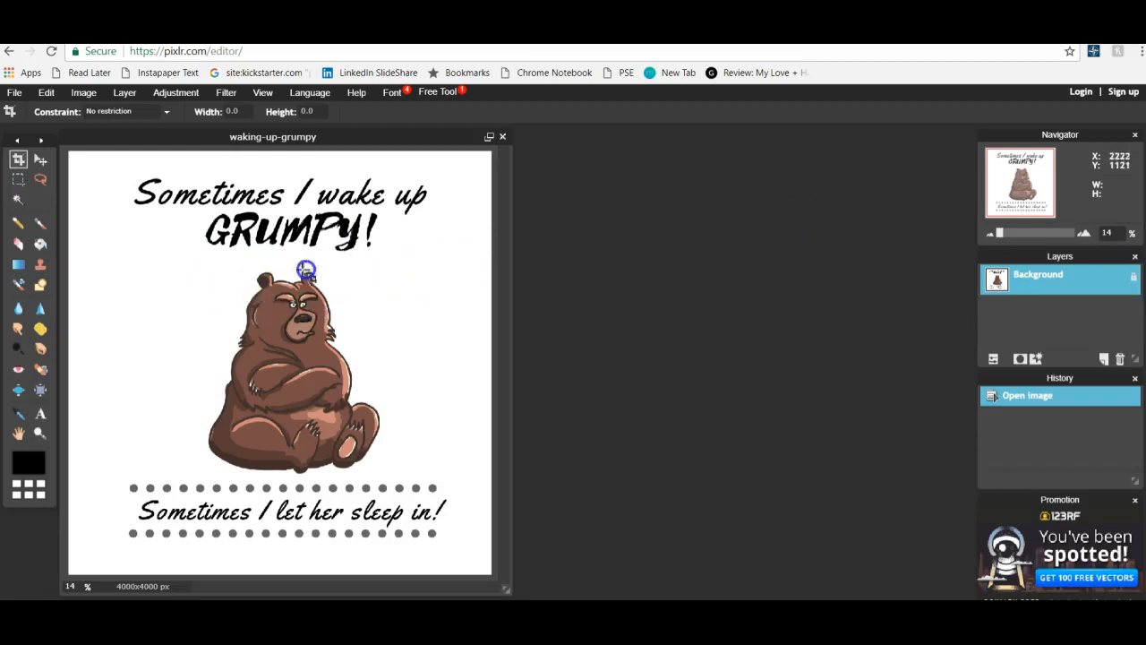
Step: Unlock the background layer and clear the white area around the artwork with the Wand tool at tolerance 21
{"action": "double_click", "coordinate": [1134, 278]}
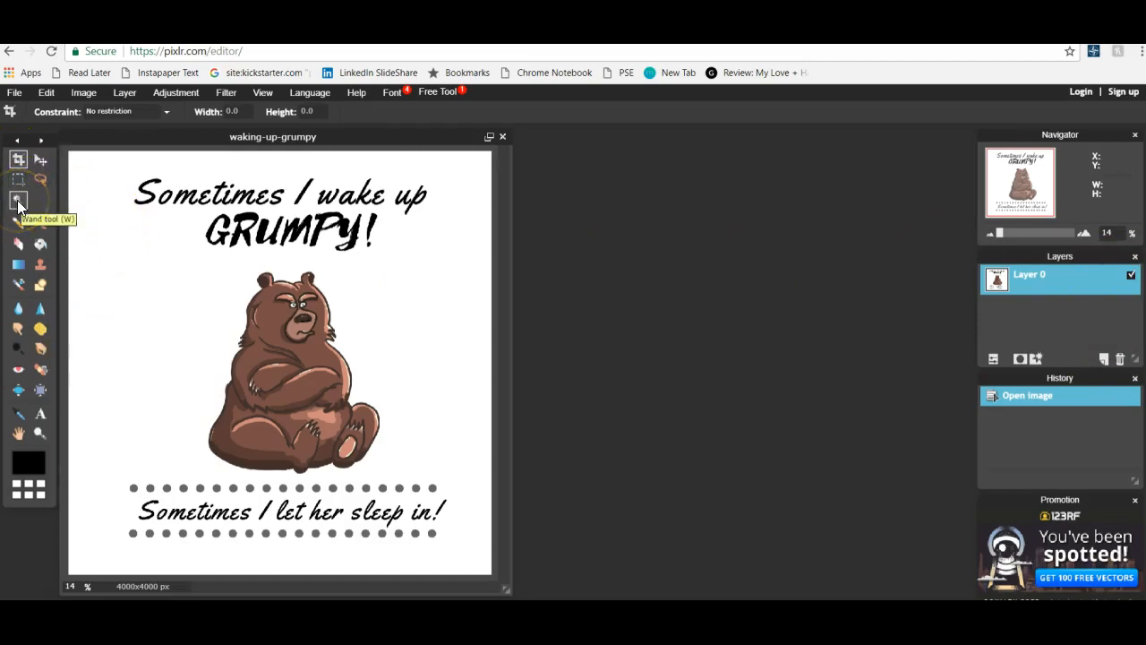
{"action": "left_click", "coordinate": [18, 200]}
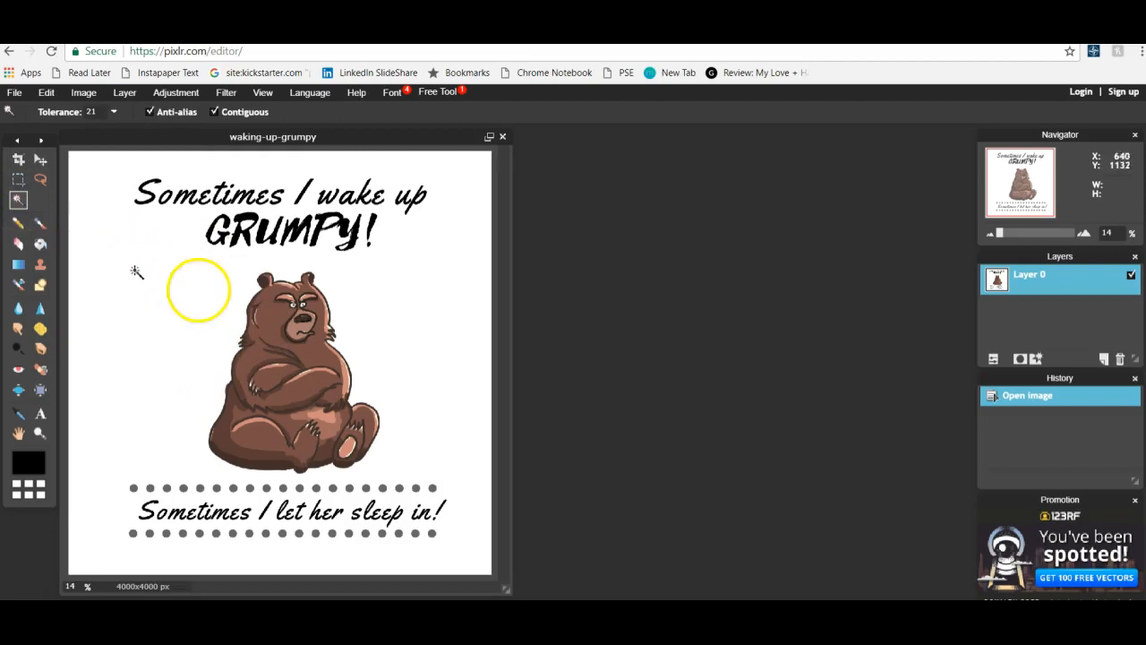
{"action": "left_click", "coordinate": [185, 279]}
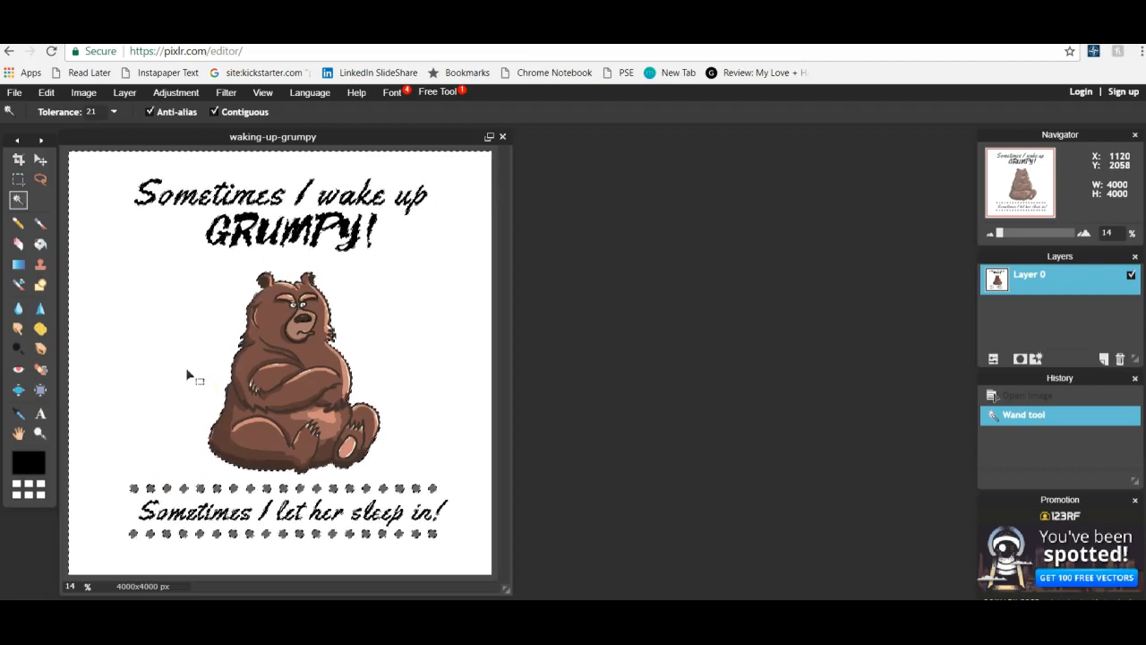
{"action": "key", "text": "Delete"}
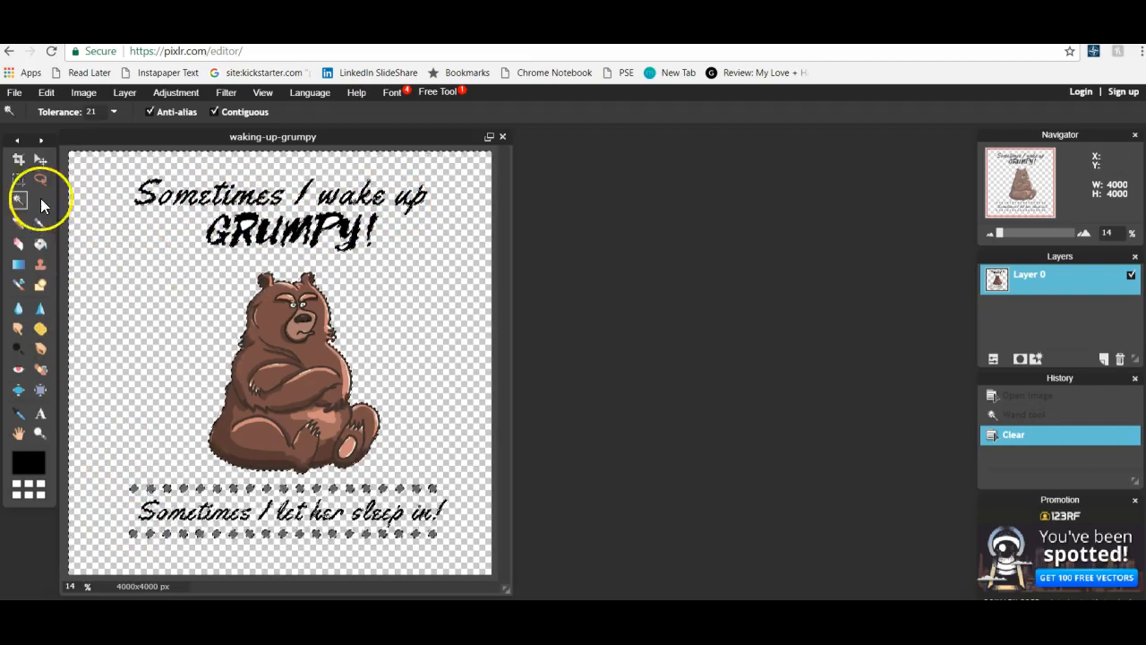
{"action": "left_click", "coordinate": [163, 276]}
{"action": "left_click", "coordinate": [164, 280]}
{"action": "key", "text": "ctrl+z"}
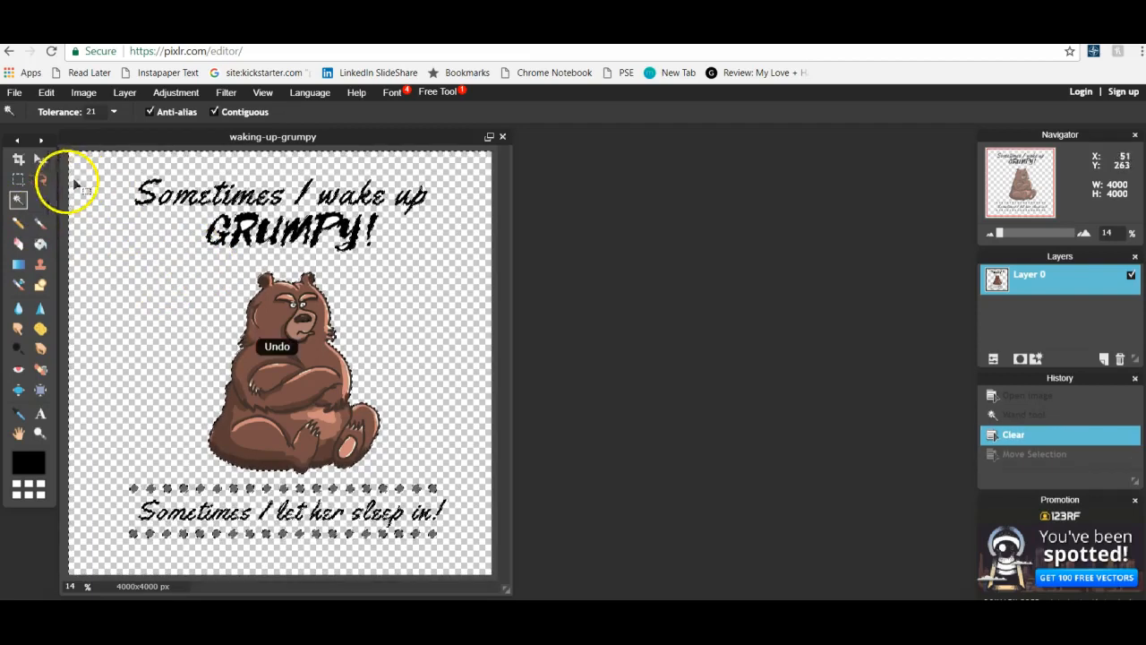
{"action": "left_click", "coordinate": [19, 223]}
{"action": "left_click", "coordinate": [19, 199]}
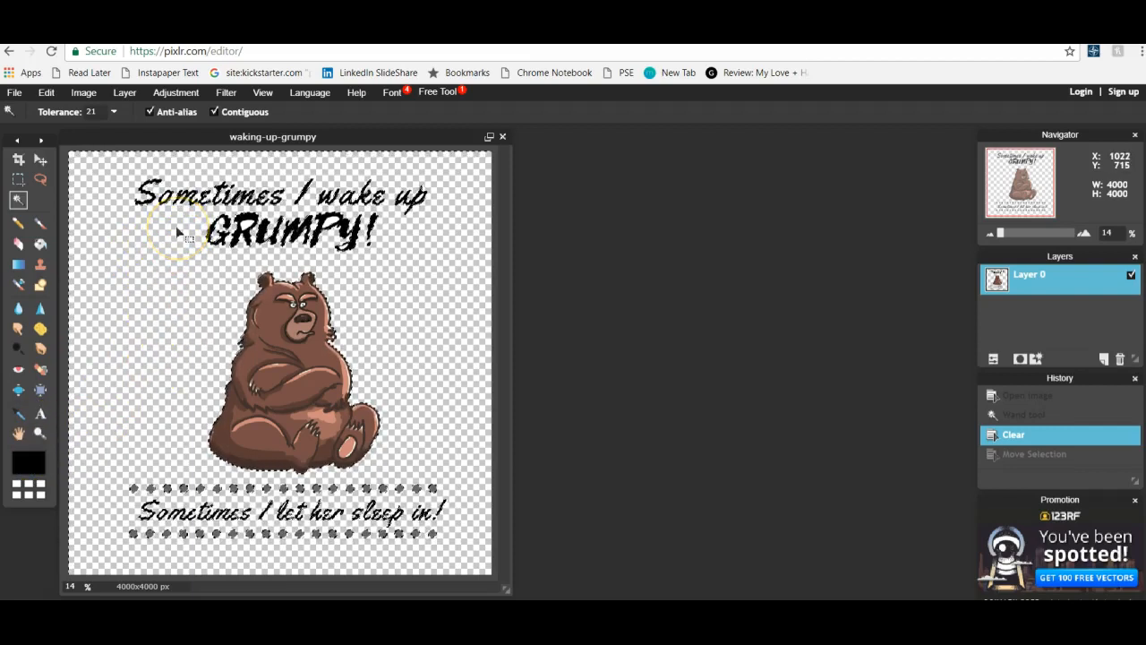
Step: Add the enclosed white areas inside the upper "Sometimes" and the R of "GRUMPY!" to the wand selection
{"action": "scroll", "coordinate": [175, 195], "scroll_direction": "up", "scroll_amount": 1}
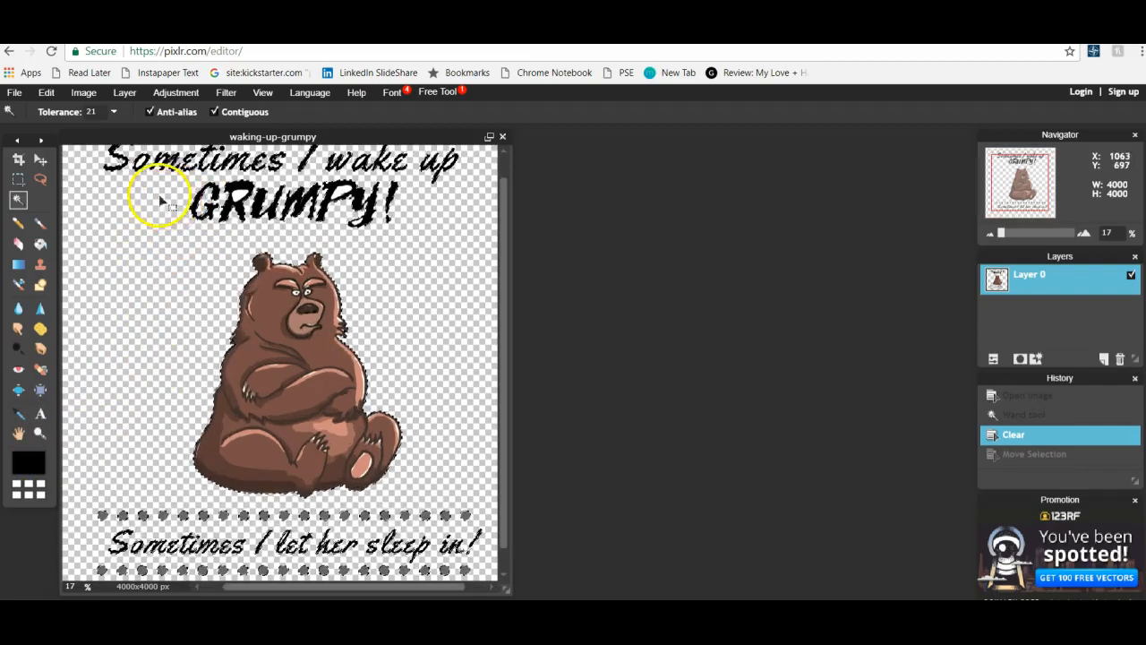
{"action": "scroll", "coordinate": [164, 220], "scroll_direction": "up", "scroll_amount": 3}
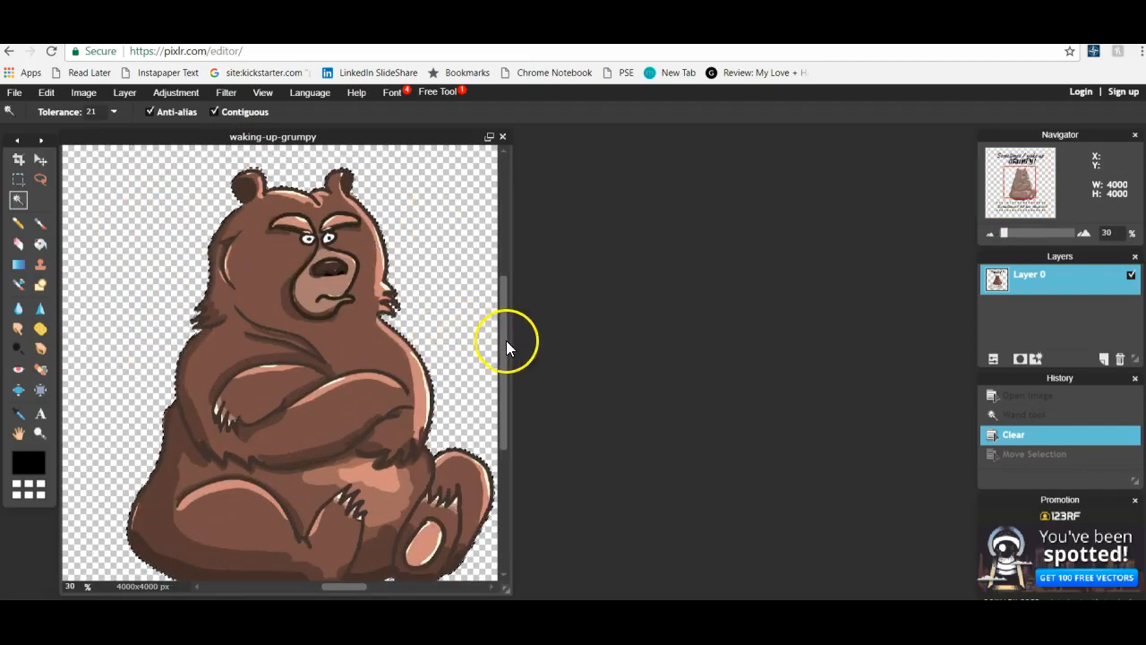
{"action": "left_click_drag", "start_coordinate": [505, 332], "coordinate": [501, 231]}
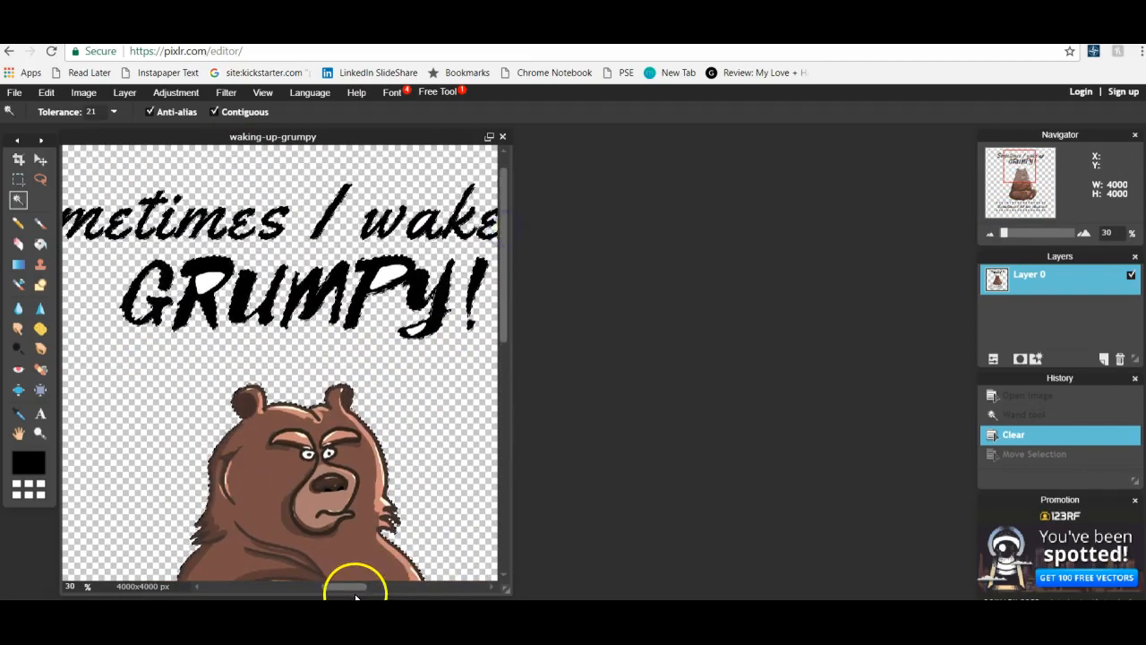
{"action": "left_click_drag", "start_coordinate": [345, 588], "coordinate": [253, 587]}
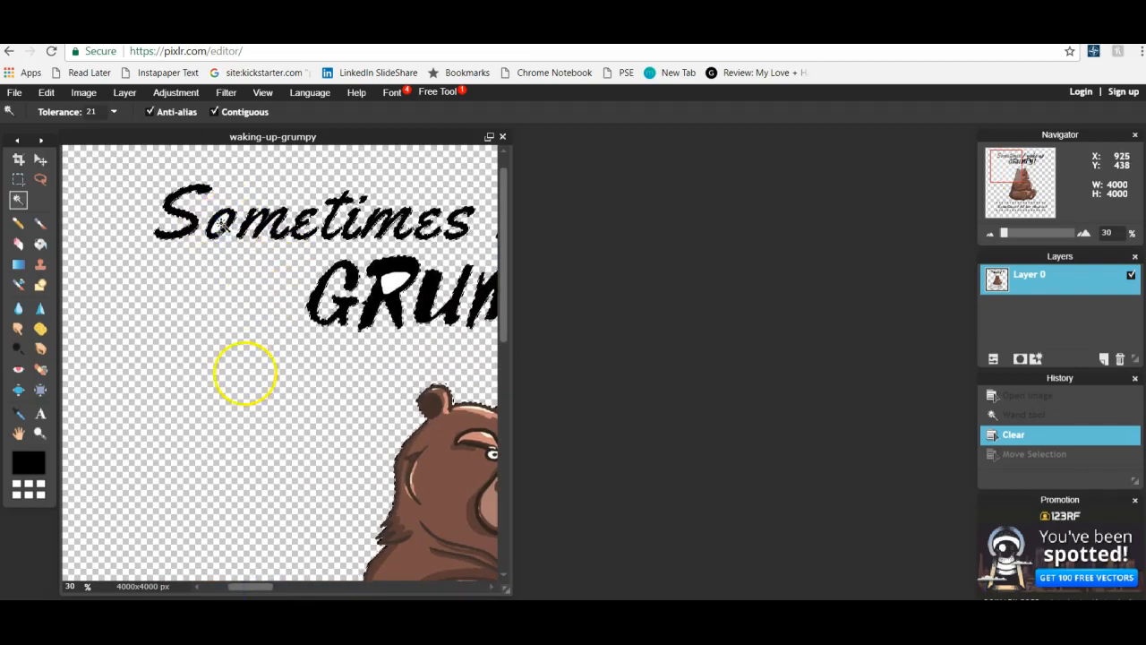
{"action": "left_click", "coordinate": [381, 312]}
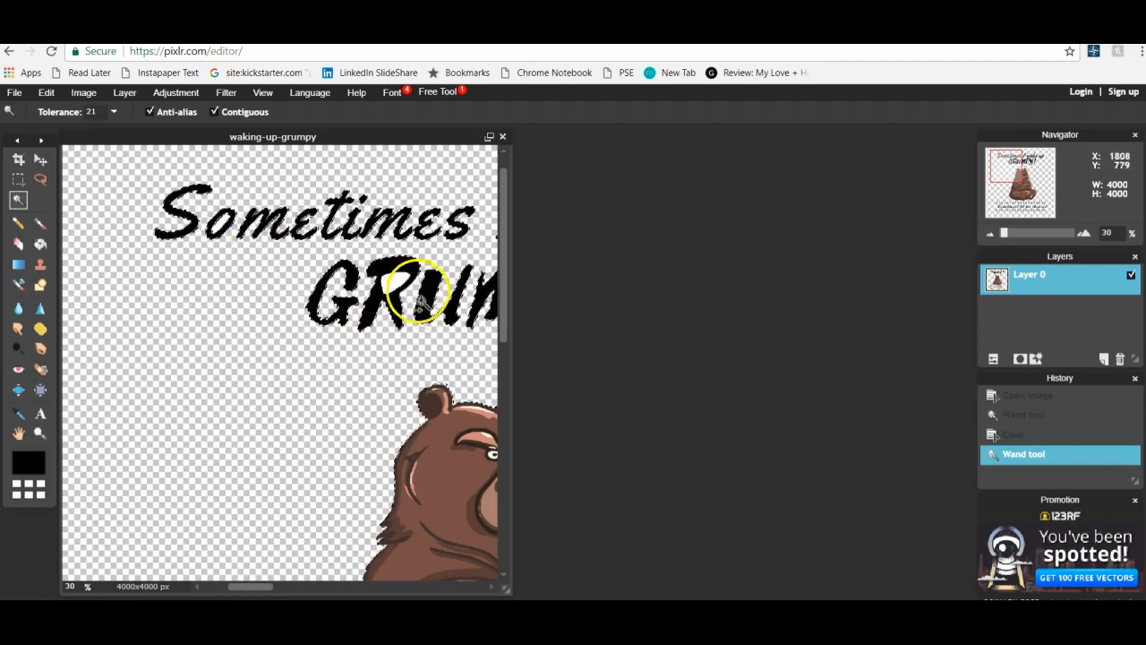
{"action": "left_click", "coordinate": [391, 282]}
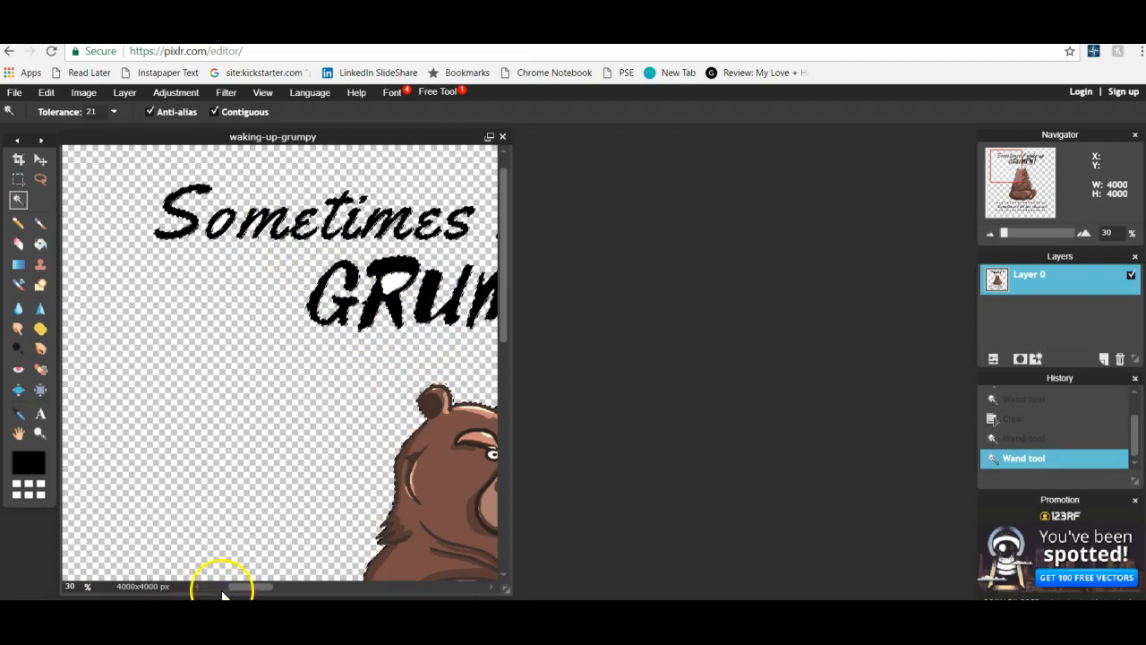
Step: Add the enclosed white areas inside "wake up" and the P of "GRUMPY!" to the wand selection
{"action": "left_click_drag", "start_coordinate": [250, 585], "coordinate": [397, 576]}
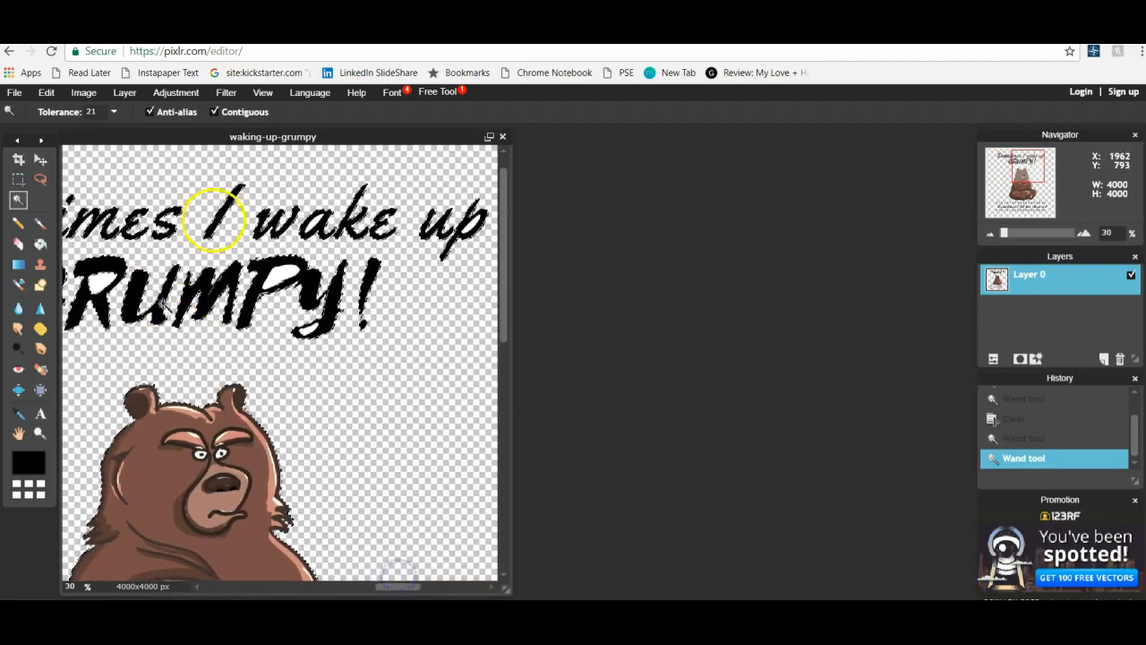
{"action": "left_click", "coordinate": [285, 273]}
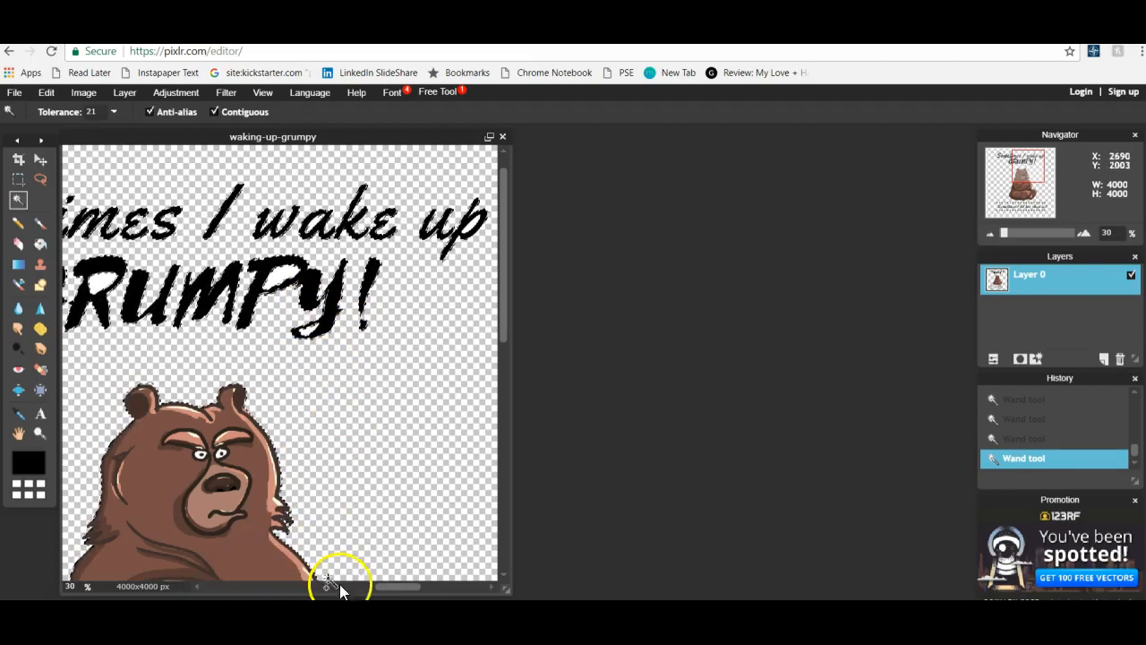
{"action": "left_click_drag", "start_coordinate": [394, 590], "coordinate": [443, 584]}
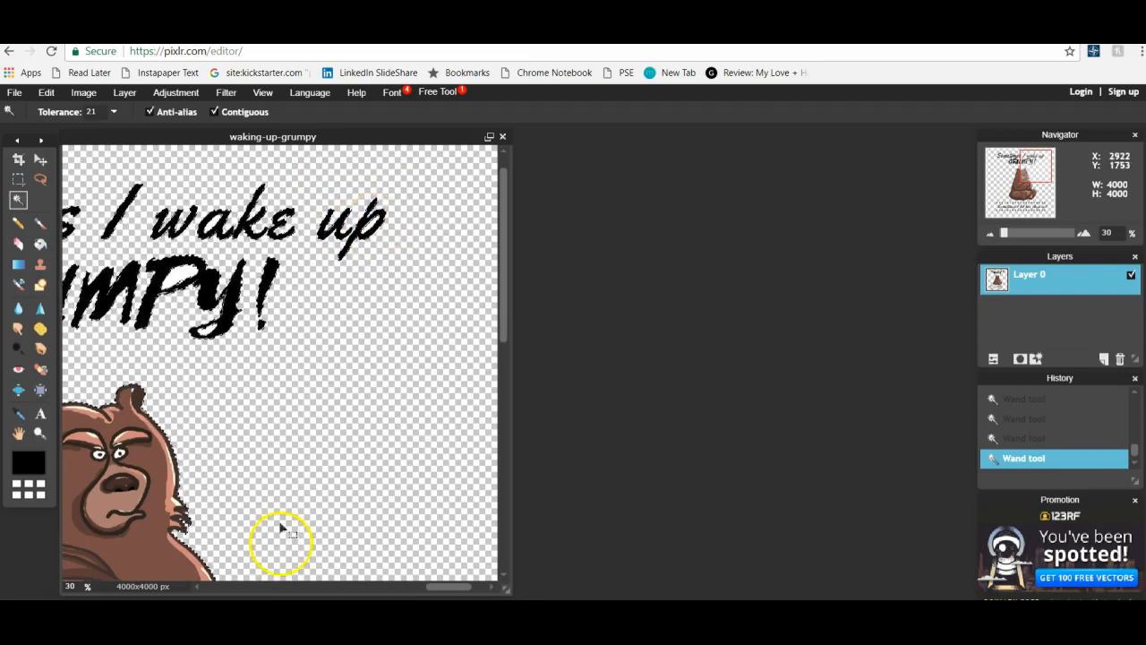
{"action": "left_click_drag", "start_coordinate": [433, 589], "coordinate": [307, 588]}
{"action": "scroll", "coordinate": [235, 411], "scroll_direction": "up", "scroll_amount": 3}
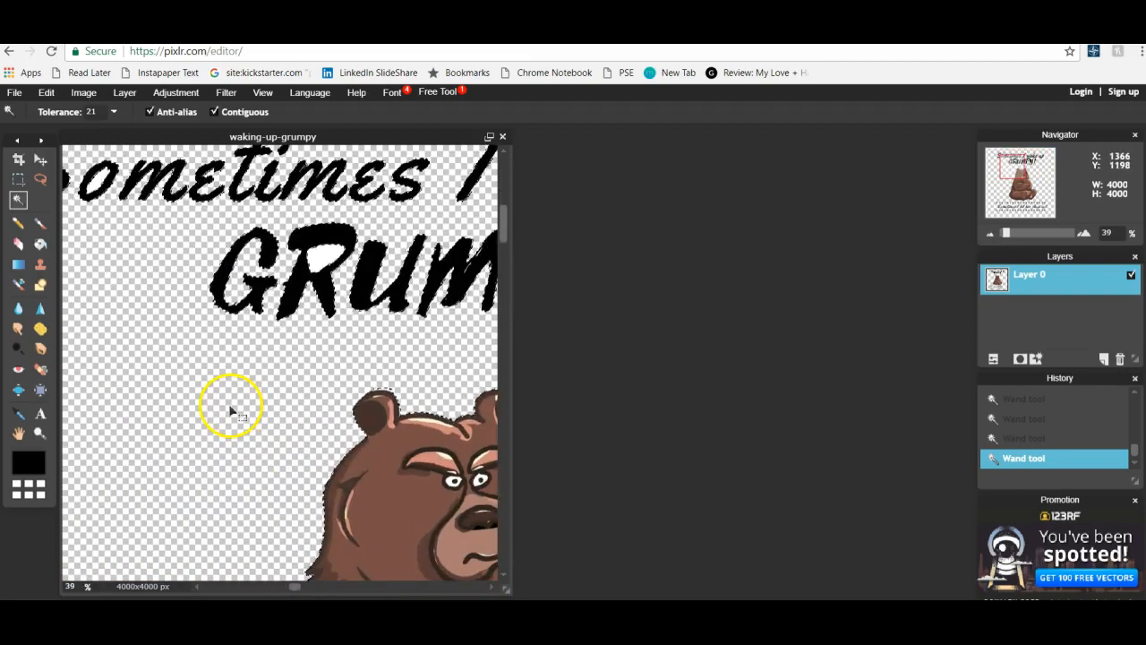
{"action": "scroll", "coordinate": [231, 410], "scroll_direction": "down", "scroll_amount": 5}
{"action": "scroll", "coordinate": [199, 517], "scroll_direction": "down", "scroll_amount": 2}
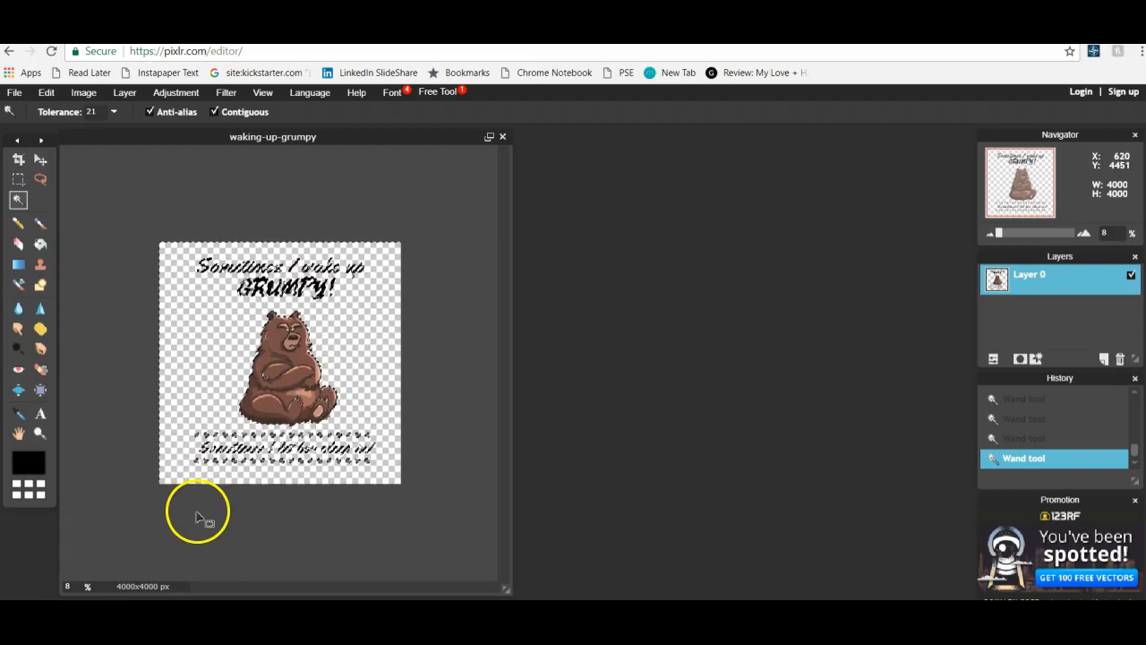
Step: Add the enclosed white areas inside the letters of "Sometimes I let her sleep in!" to the wand selection and clear all selected areas
{"action": "scroll", "coordinate": [206, 484], "scroll_direction": "up", "scroll_amount": 2}
{"action": "scroll", "coordinate": [313, 477], "scroll_direction": "up", "scroll_amount": 2}
{"action": "left_click_drag", "start_coordinate": [505, 306], "coordinate": [499, 470]}
{"action": "scroll", "coordinate": [138, 450], "scroll_direction": "up", "scroll_amount": 1}
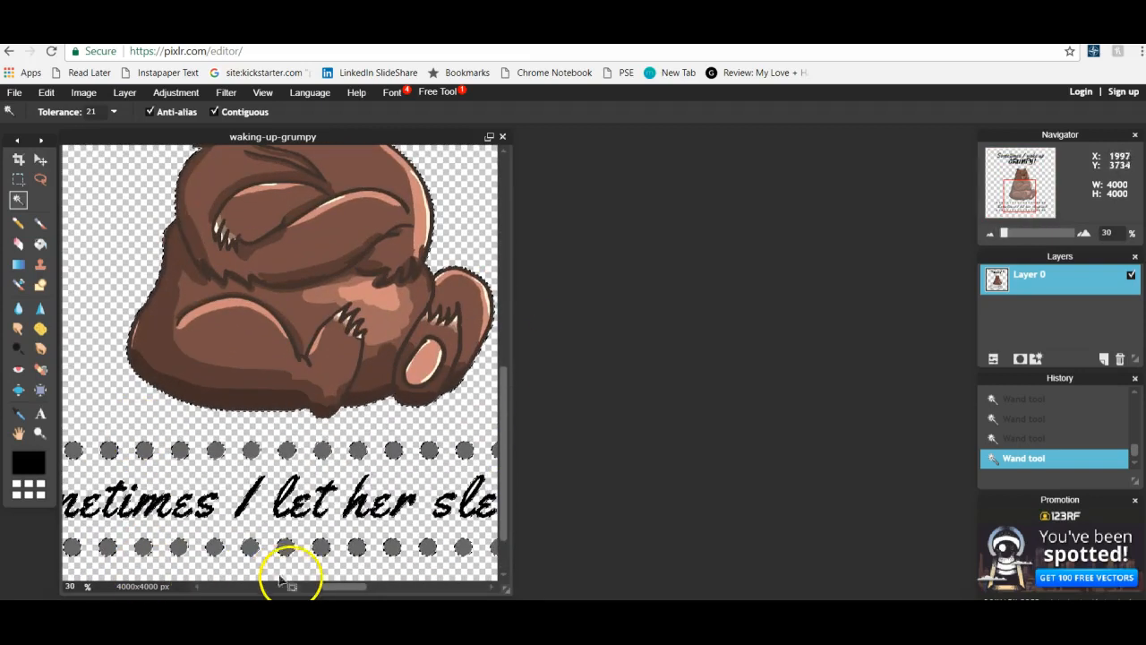
{"action": "left_click_drag", "start_coordinate": [335, 588], "coordinate": [242, 589]}
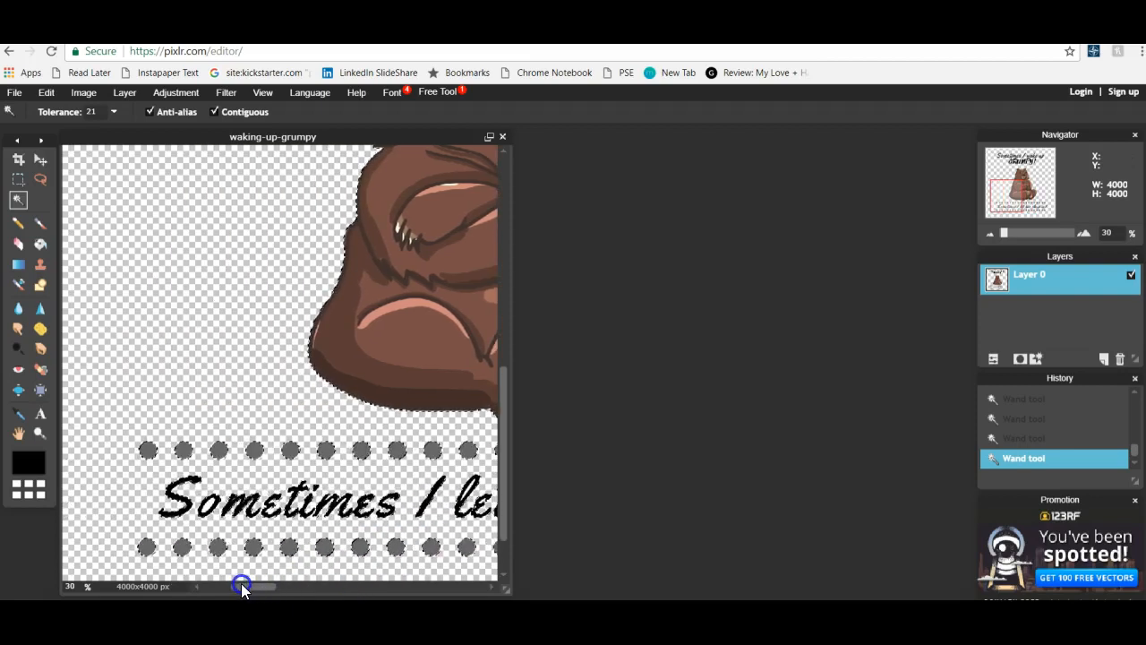
{"action": "scroll", "coordinate": [197, 488], "scroll_direction": "up", "scroll_amount": 2}
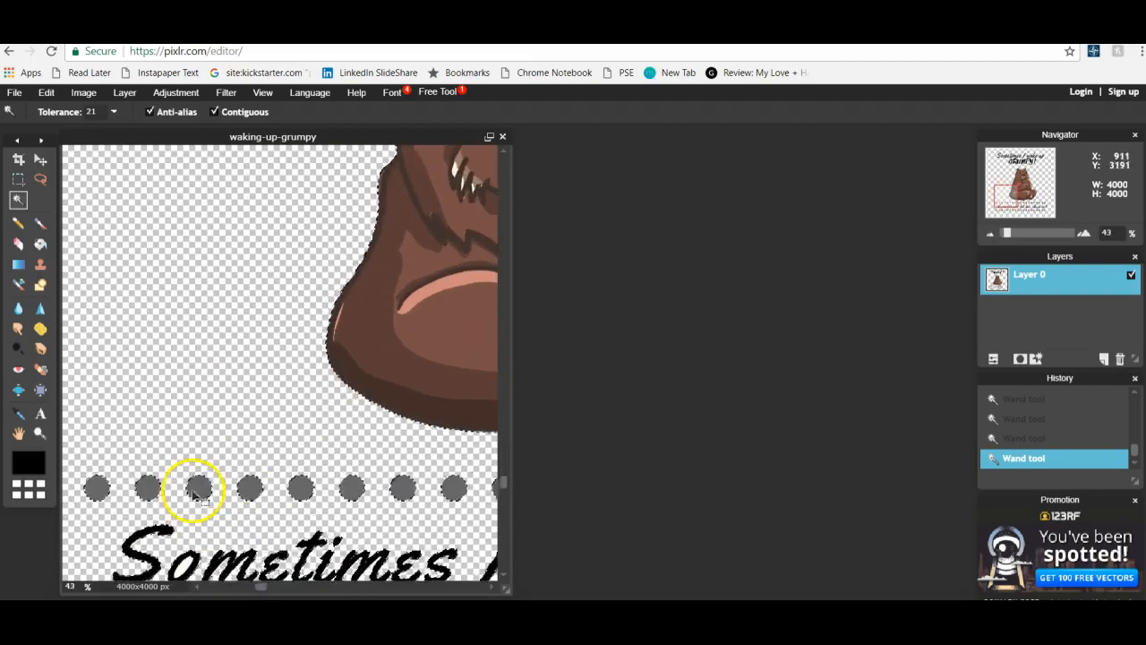
{"action": "scroll", "coordinate": [194, 495], "scroll_direction": "up", "scroll_amount": 1}
{"action": "left_click_drag", "start_coordinate": [504, 485], "coordinate": [499, 529]}
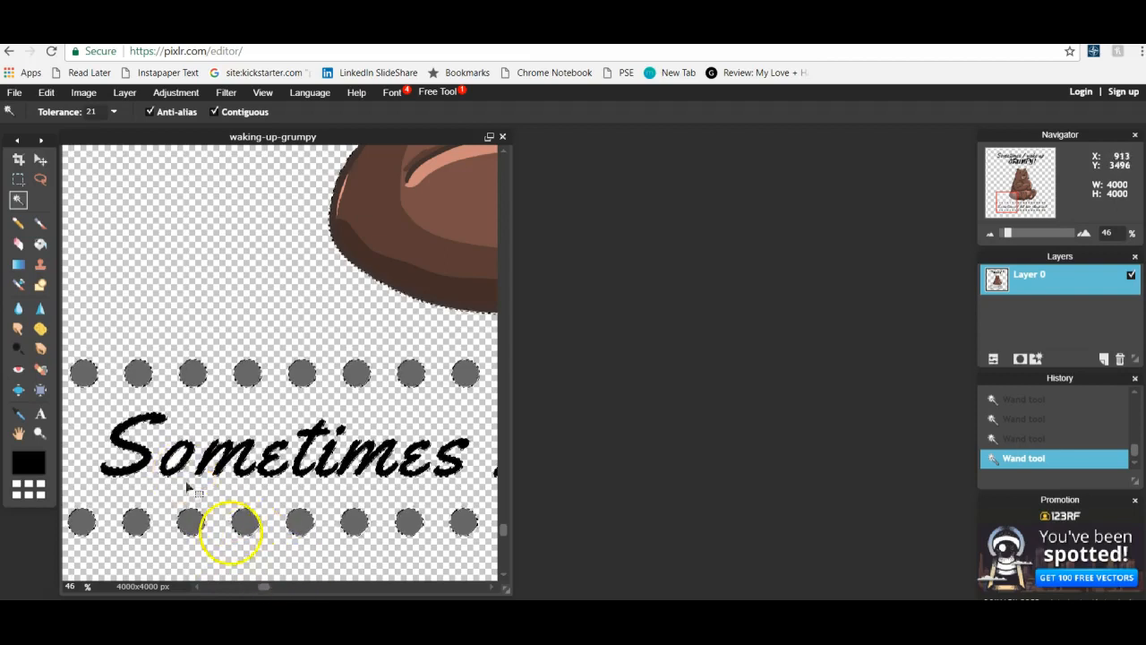
{"action": "left_click_drag", "start_coordinate": [263, 589], "coordinate": [376, 587]}
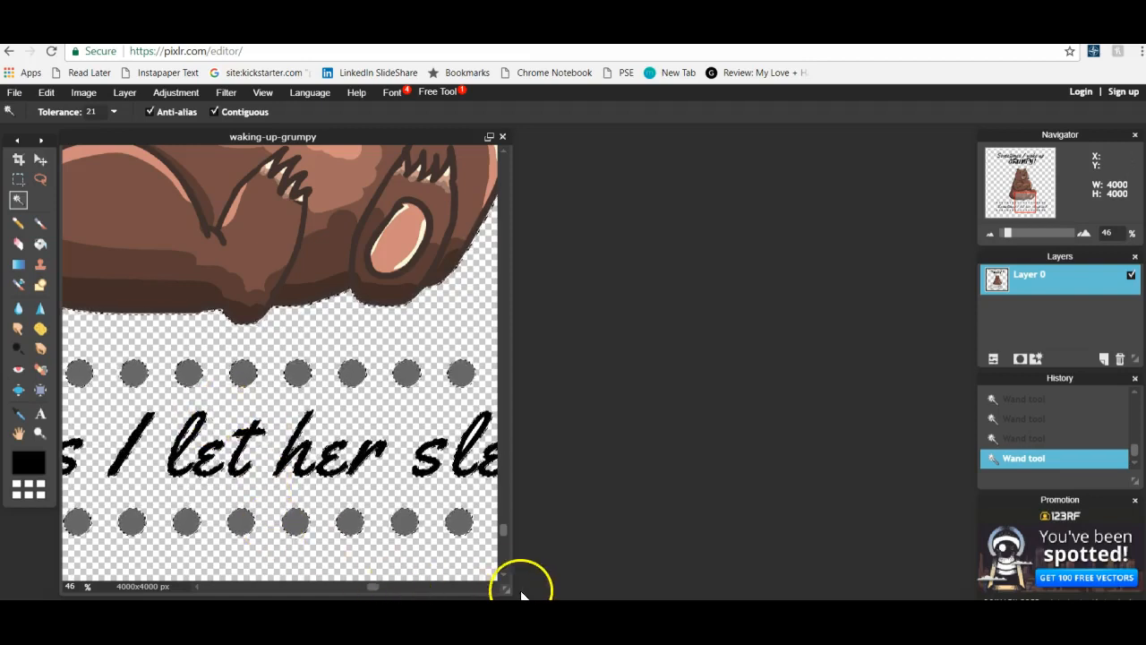
{"action": "left_click_drag", "start_coordinate": [374, 591], "coordinate": [416, 588]}
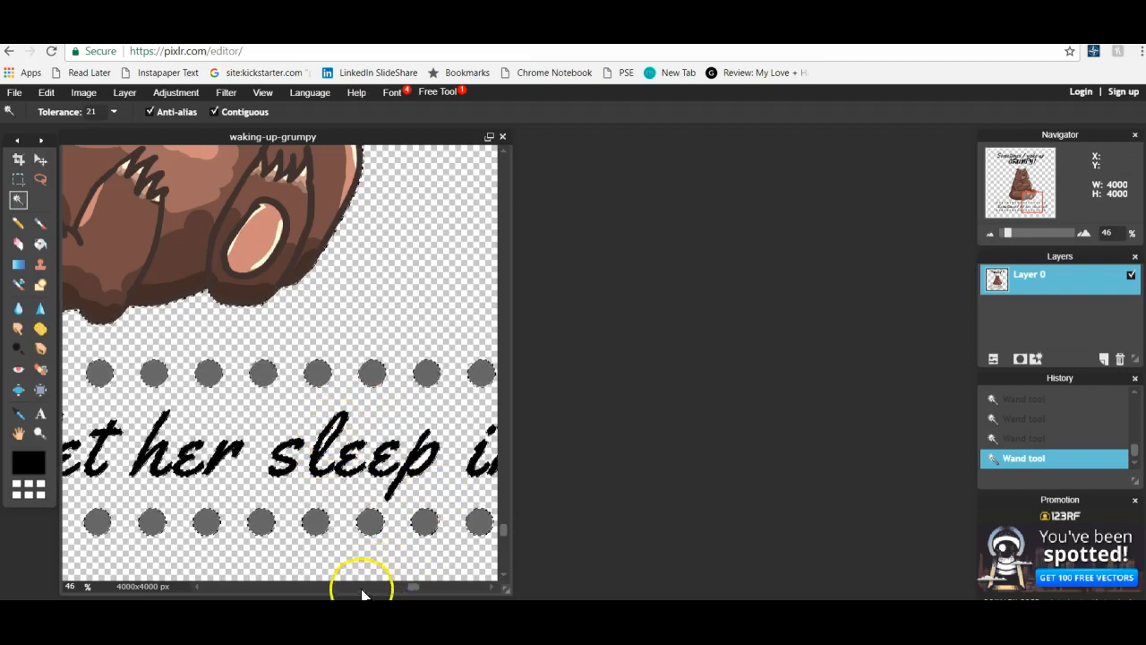
{"action": "left_click_drag", "start_coordinate": [415, 588], "coordinate": [458, 588]}
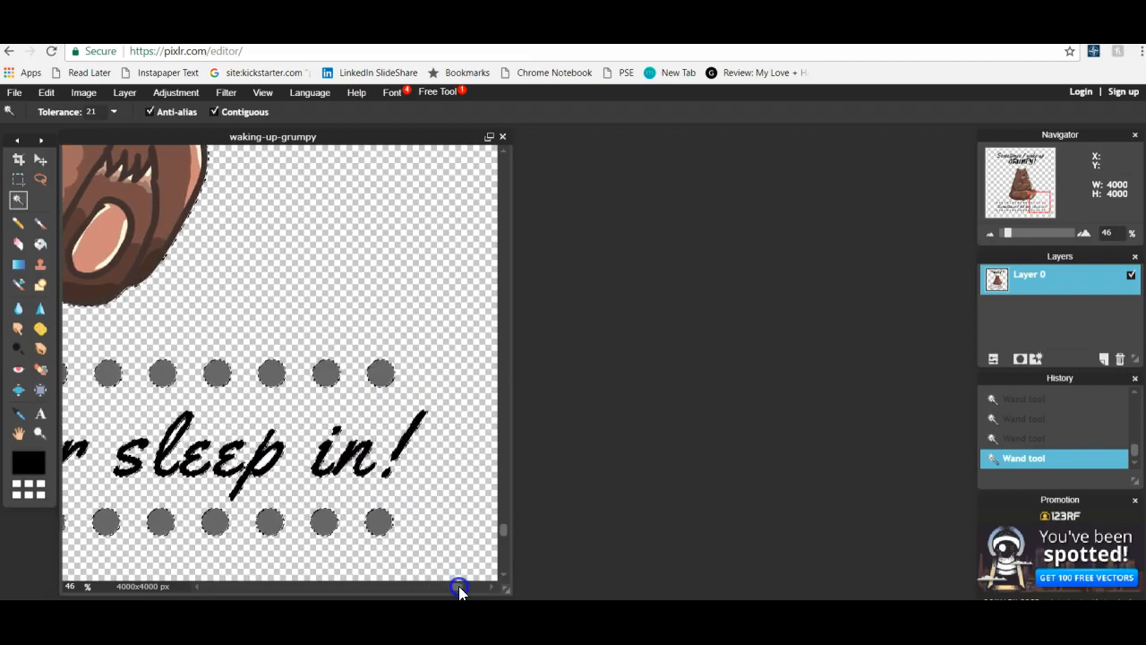
{"action": "left_click", "coordinate": [270, 458]}
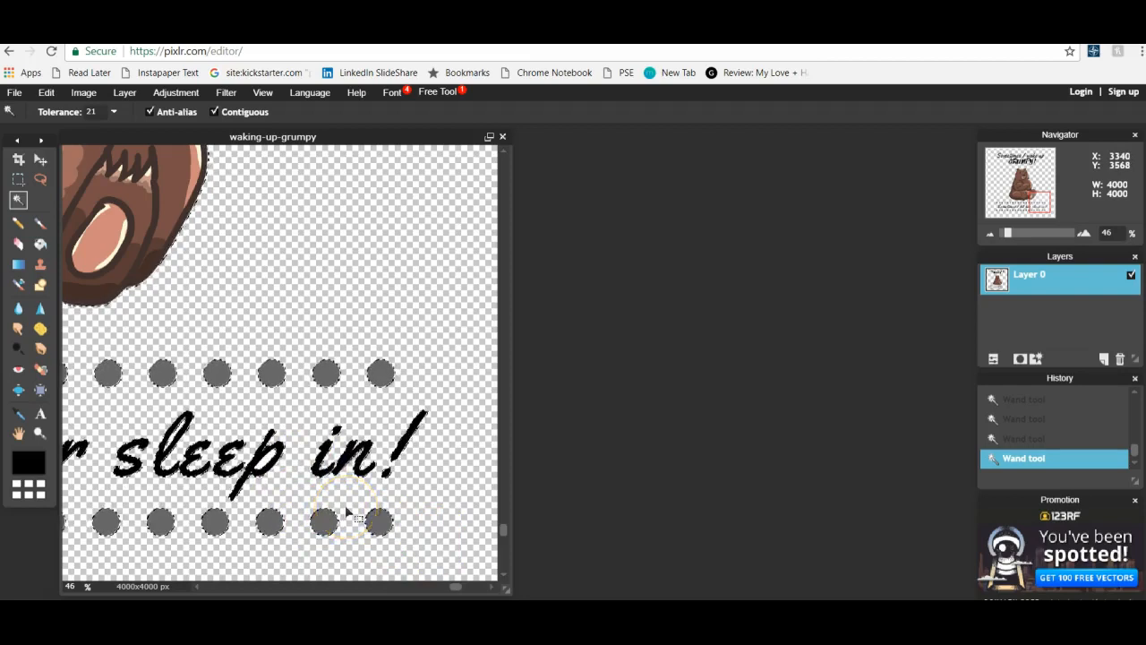
{"action": "key", "text": "Delete"}
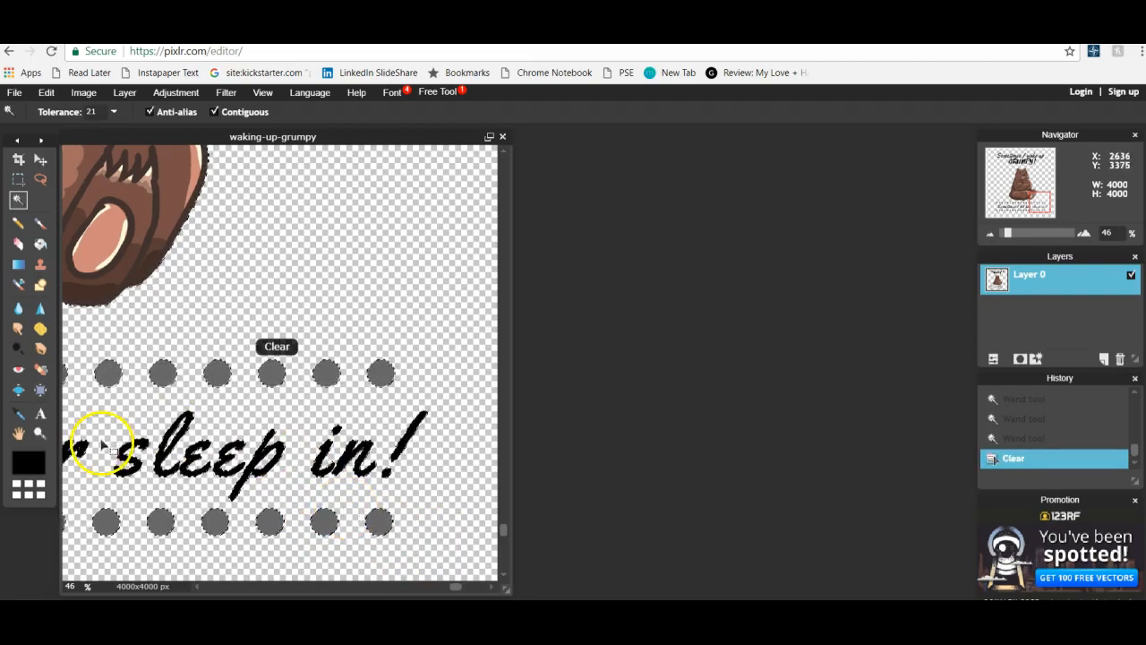
Step: Deselect everything so no selection remains around the bear and lettering
{"action": "scroll", "coordinate": [208, 403], "scroll_direction": "down", "scroll_amount": 5}
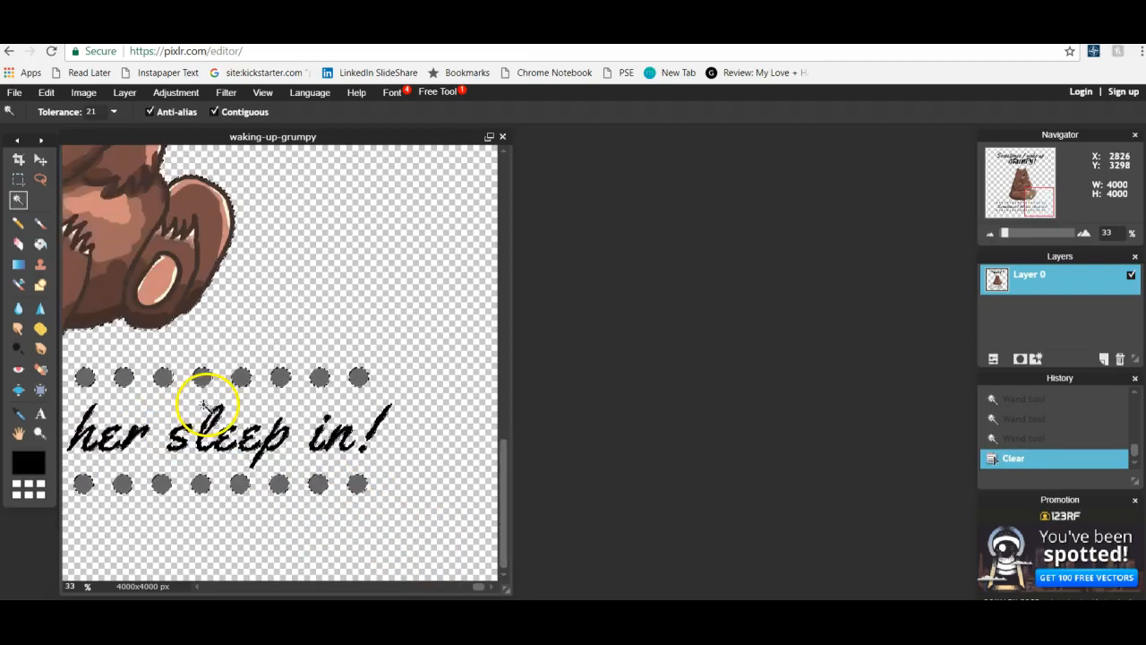
{"action": "scroll", "coordinate": [213, 407], "scroll_direction": "down", "scroll_amount": 1}
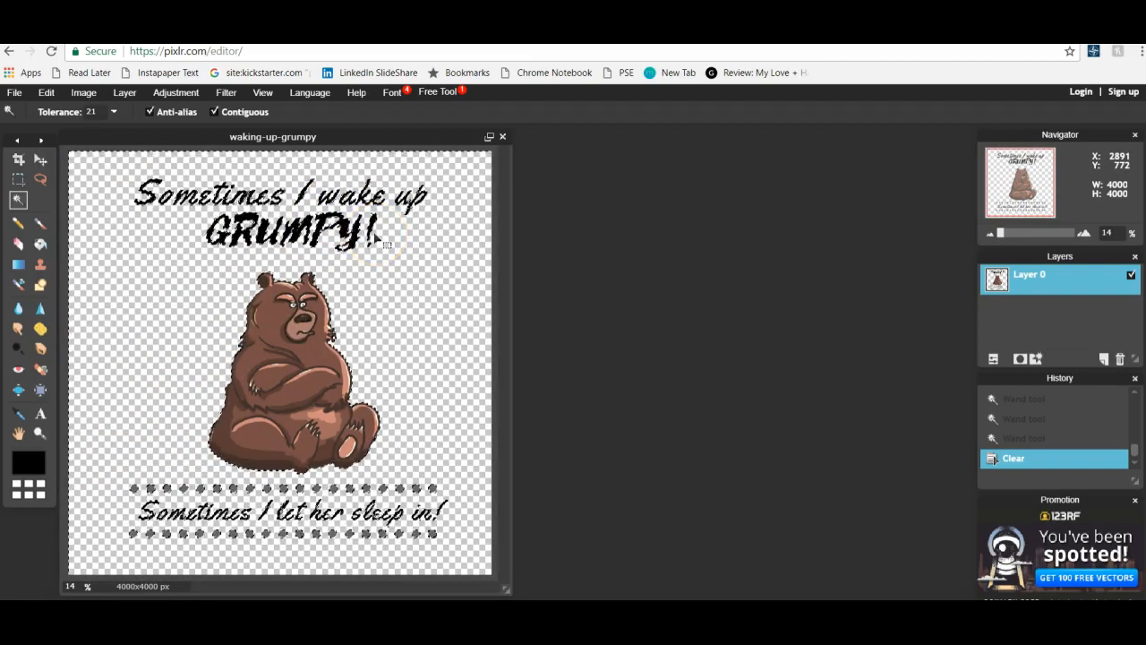
{"action": "left_click", "coordinate": [81, 93]}
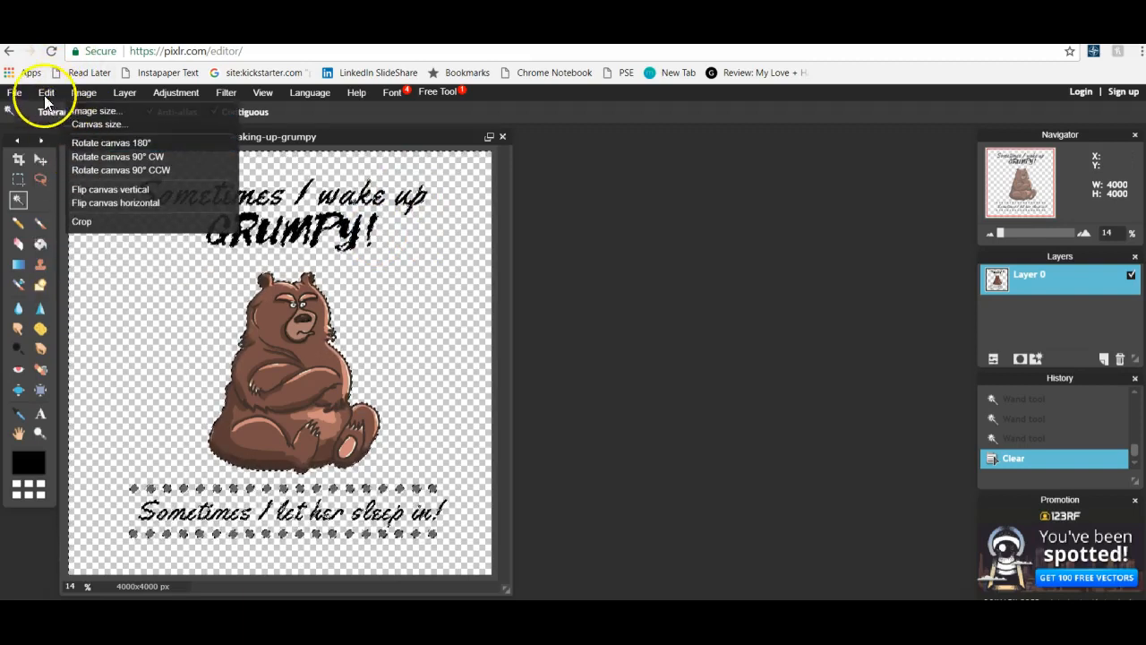
{"action": "mouse_move", "coordinate": [47, 93]}
{"action": "left_click", "coordinate": [63, 248]}
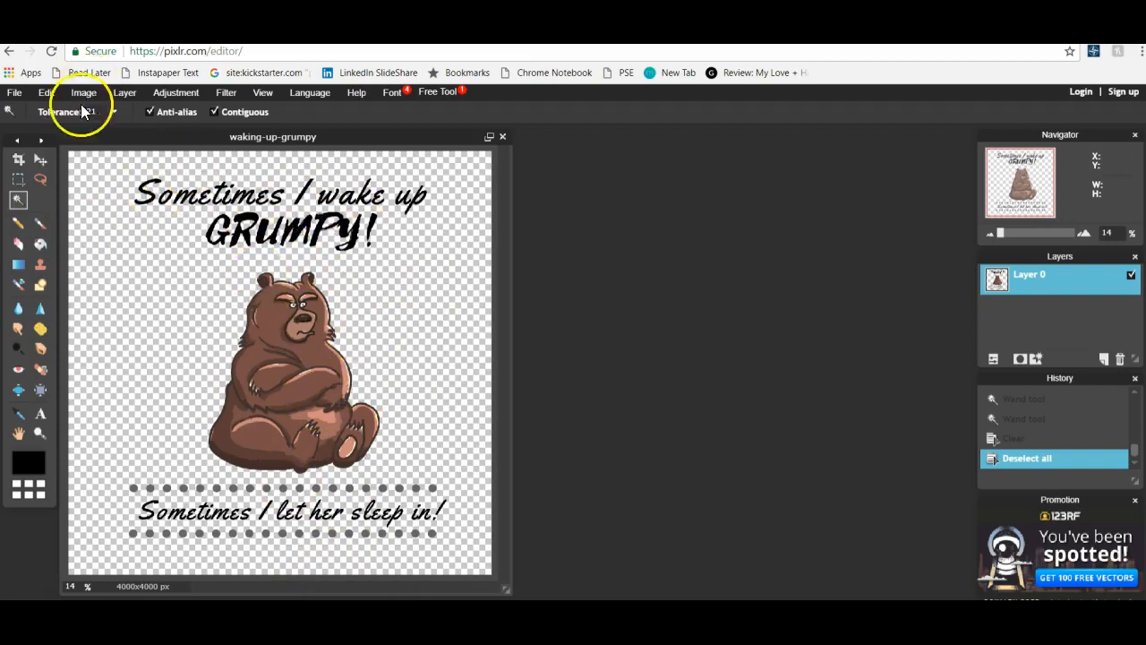
Step: Save the image to the computer's Grumpy folder as a transparent, full-quality PNG named waking-up-grumpy_transparent
{"action": "left_click", "coordinate": [16, 95]}
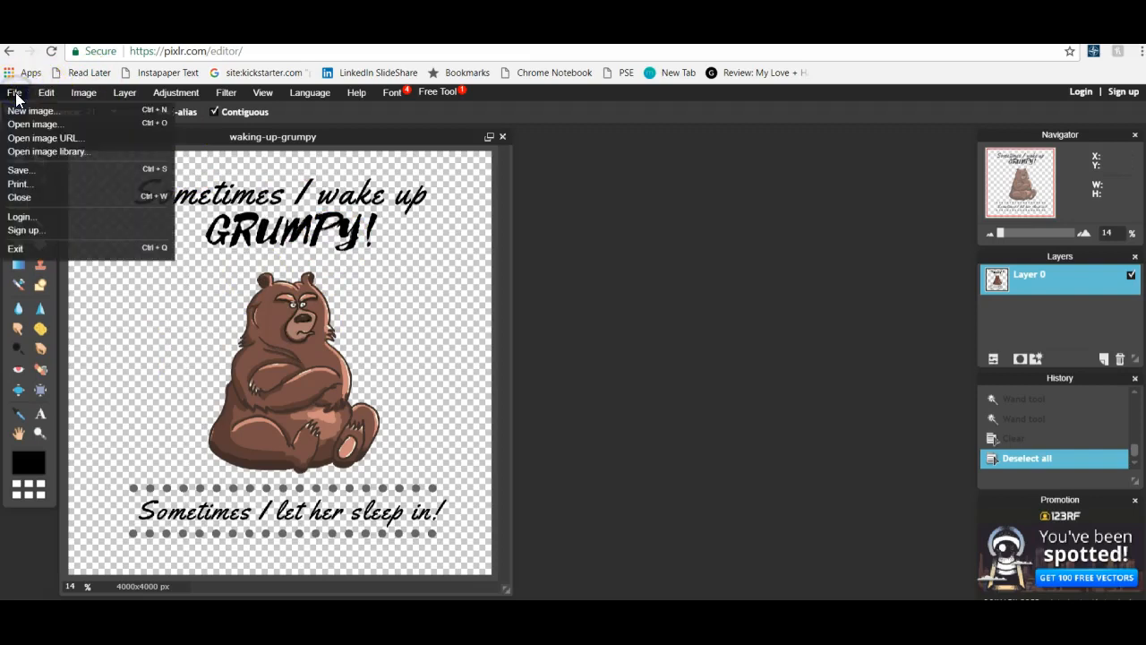
{"action": "left_click", "coordinate": [27, 170]}
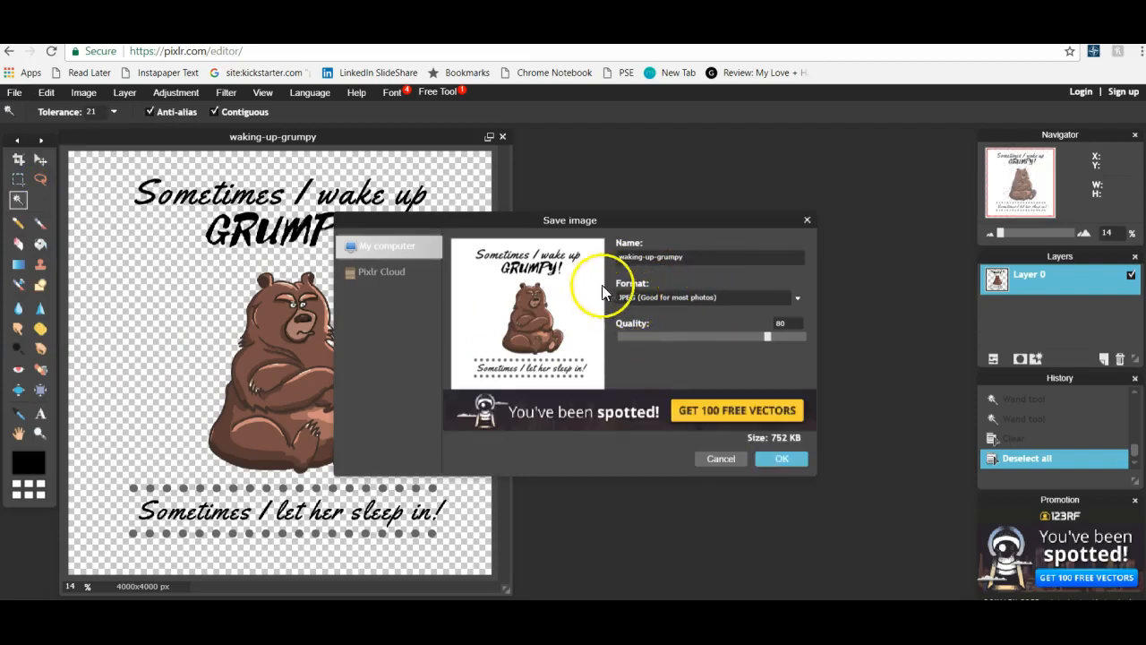
{"action": "left_click", "coordinate": [664, 299]}
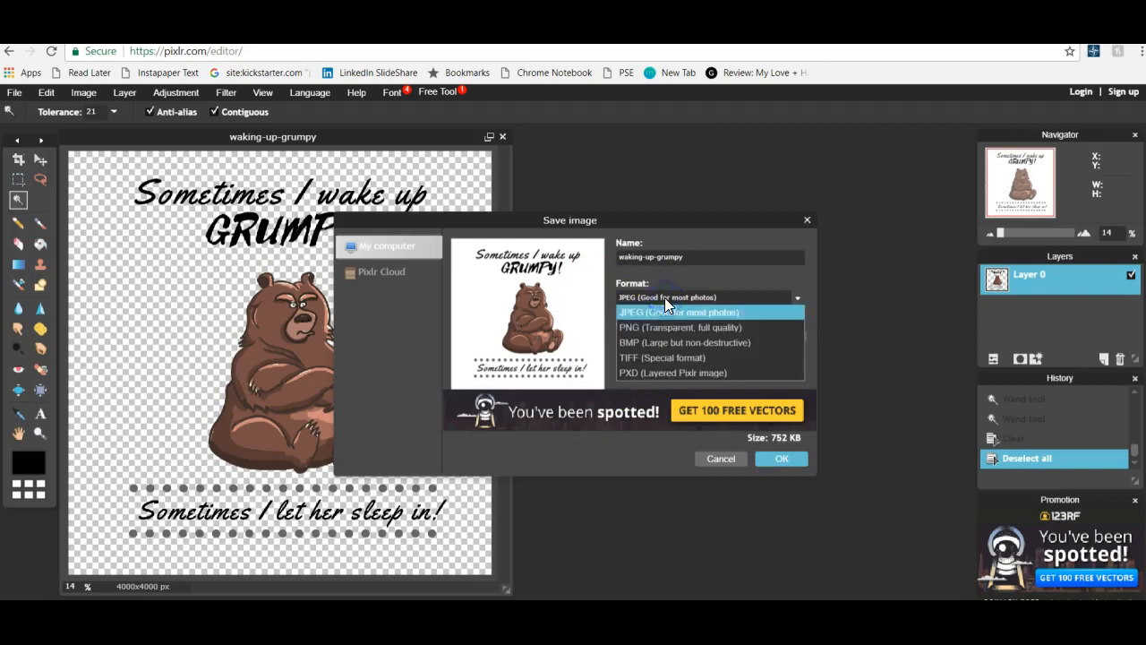
{"action": "left_click", "coordinate": [725, 329]}
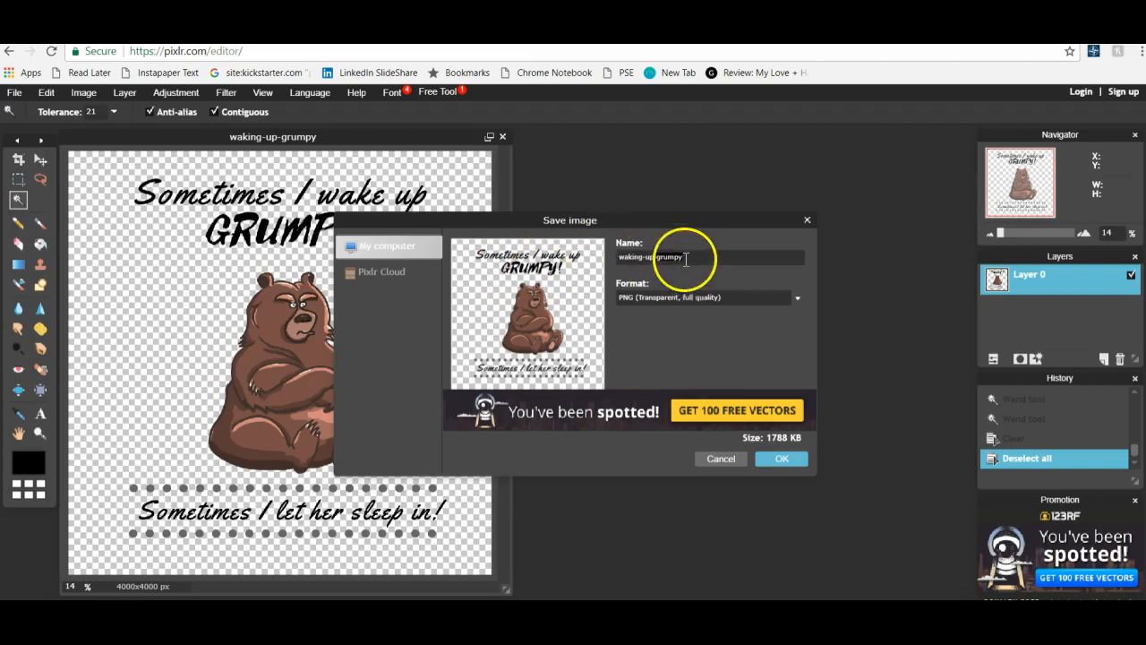
{"action": "type", "text": "_transparent"}
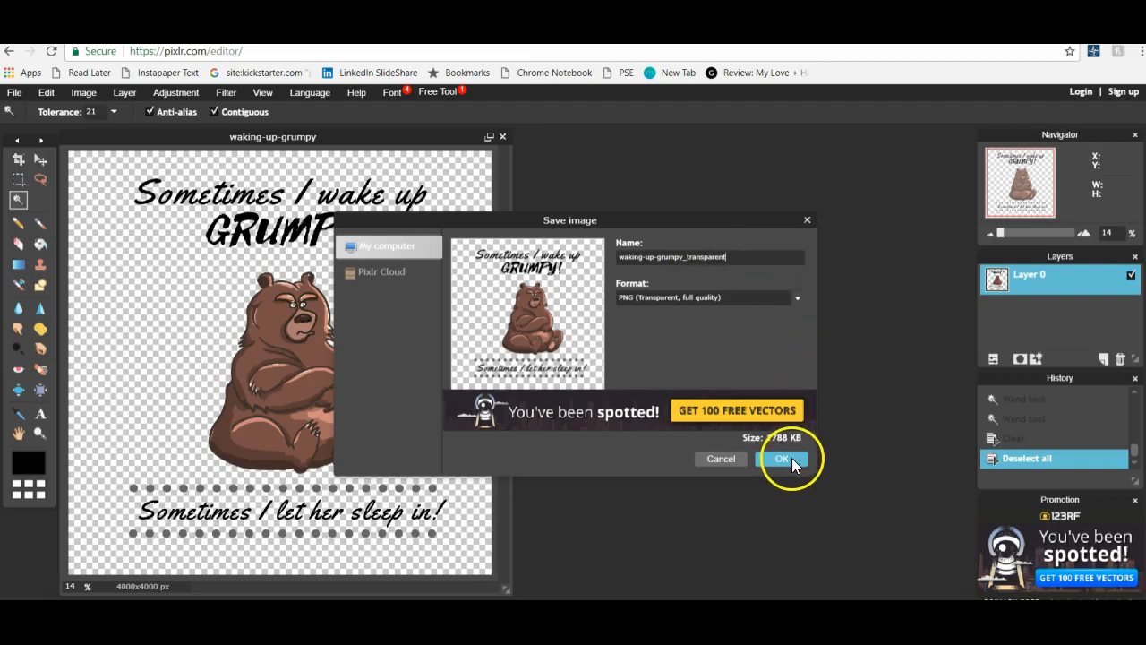
{"action": "left_click", "coordinate": [792, 457]}
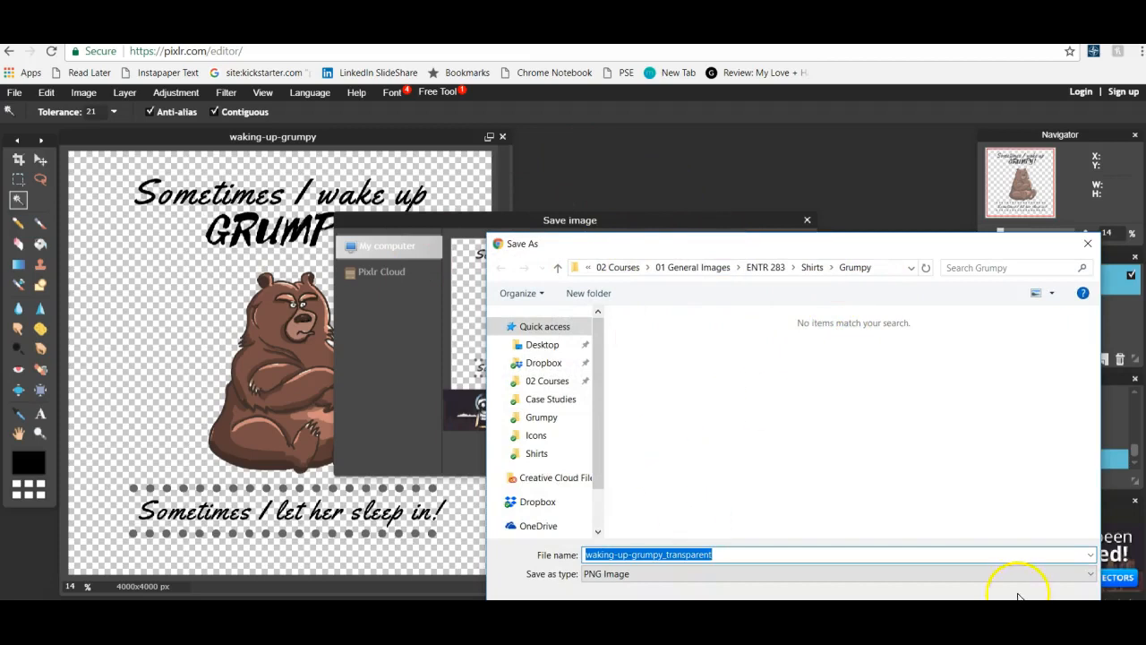
{"action": "left_click", "coordinate": [985, 624]}
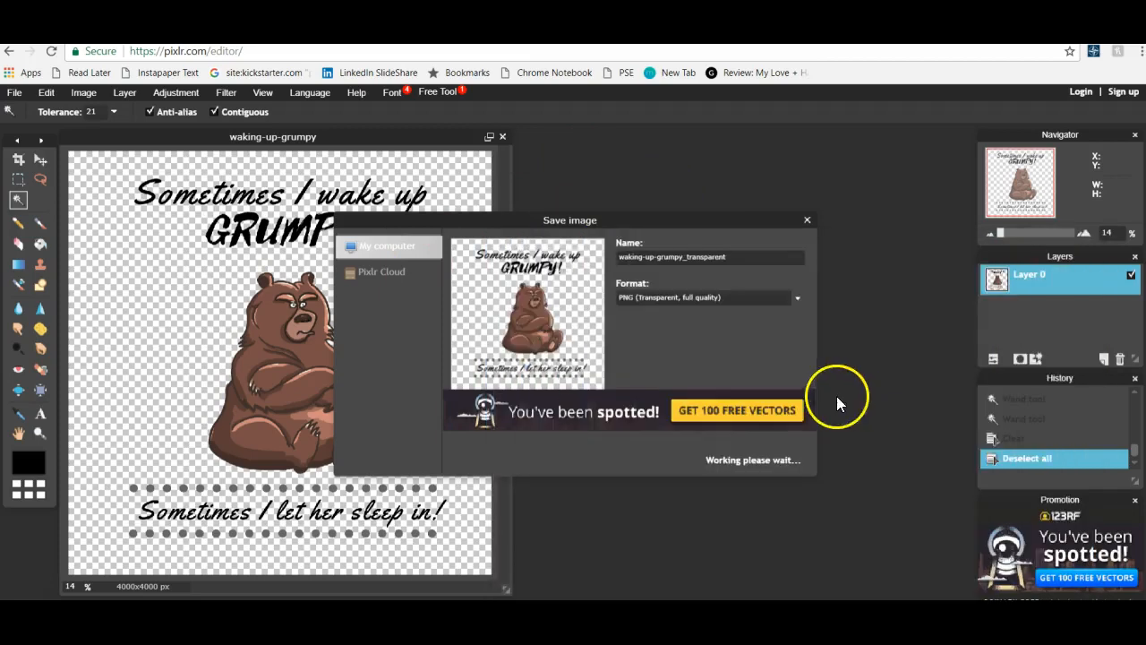